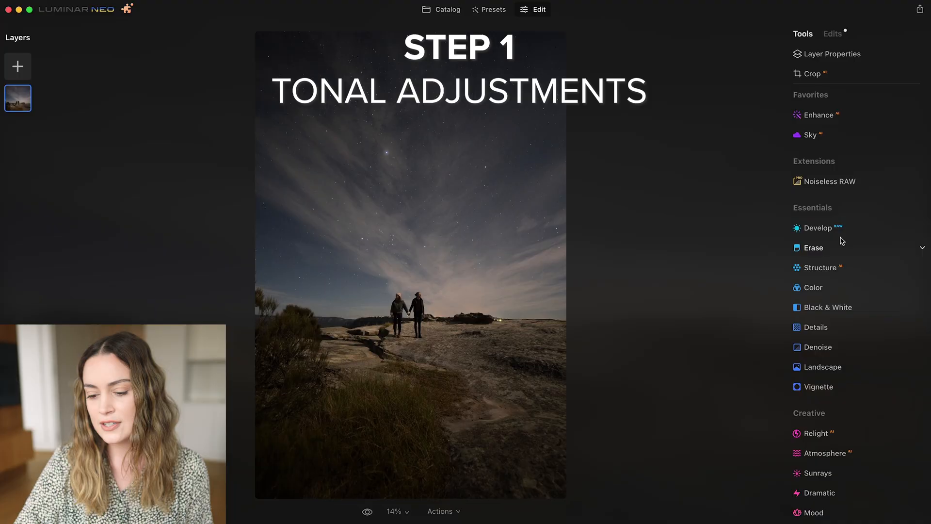
# - In Develop, set Exposure to 1.20, Shadows to 16 and Highlights to -23
pyautogui.click(864, 229)
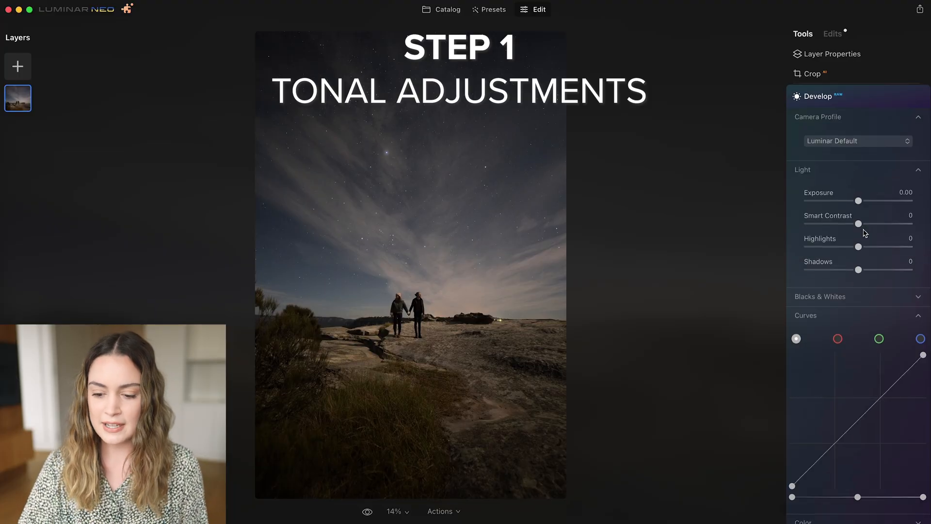
pyautogui.moveTo(860, 204); pyautogui.dragTo(873, 205)
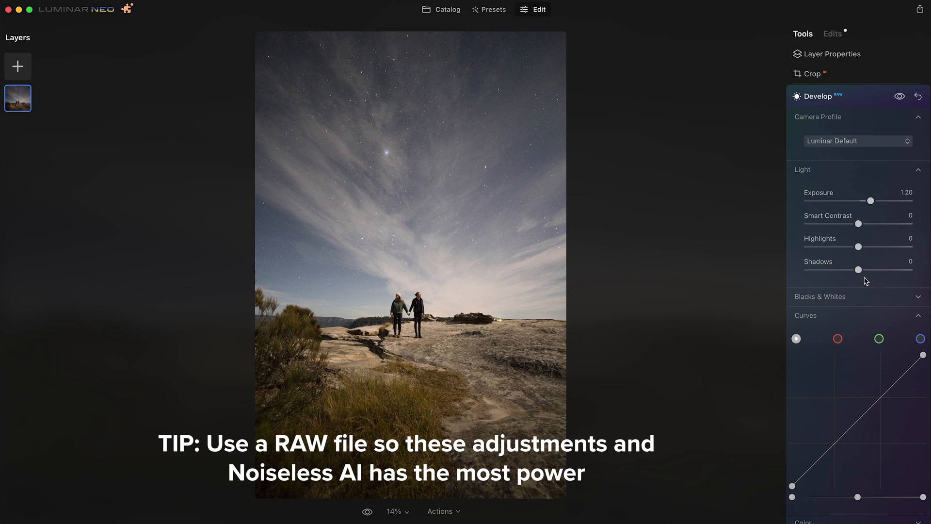
pyautogui.moveTo(859, 270); pyautogui.dragTo(867, 270)
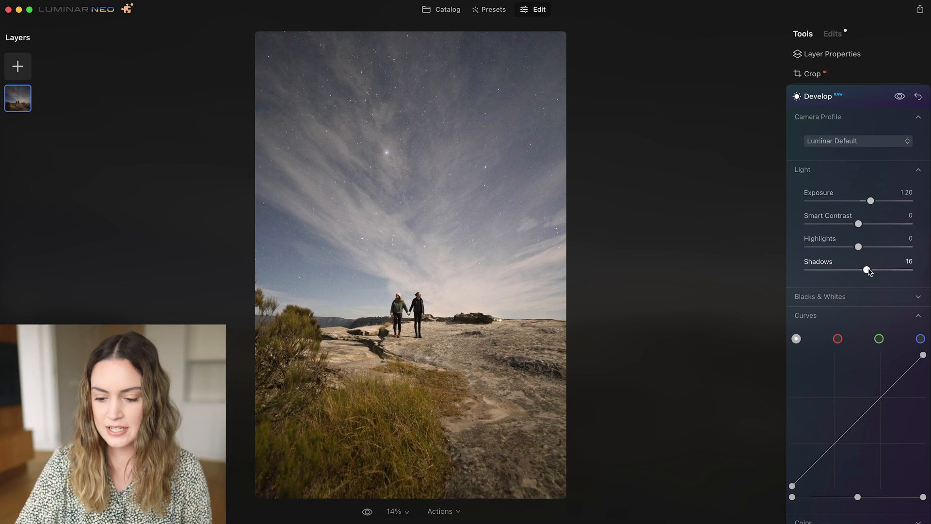
pyautogui.moveTo(858, 247); pyautogui.dragTo(846, 249)
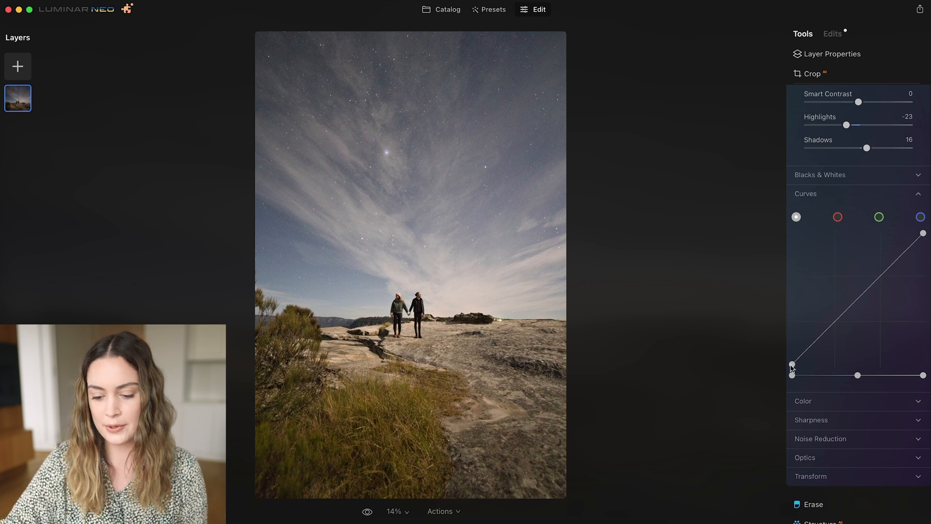
# - Shape the tone curve into an S with a raised black point, darkened shadows, a midtone anchor and slightly lifted highlights
pyautogui.moveTo(792, 365); pyautogui.dragTo(792, 348)
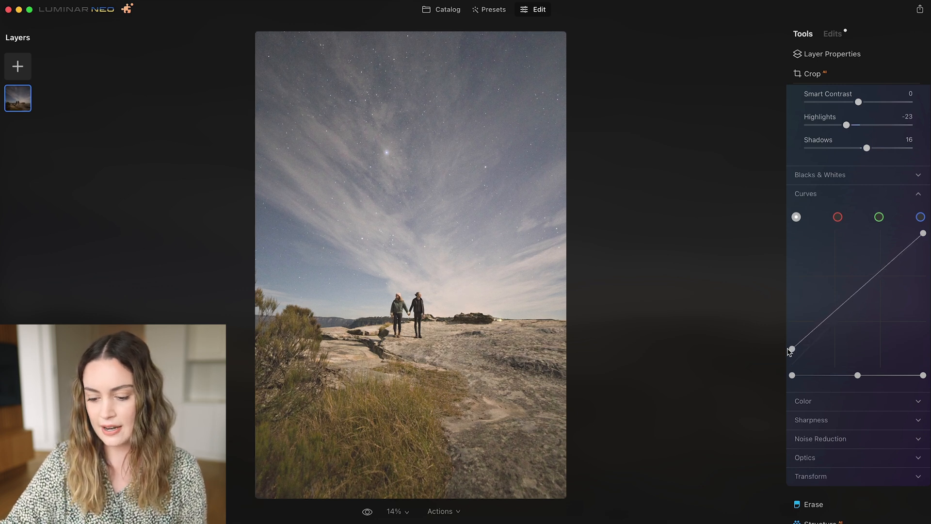
pyautogui.moveTo(822, 321); pyautogui.dragTo(823, 334)
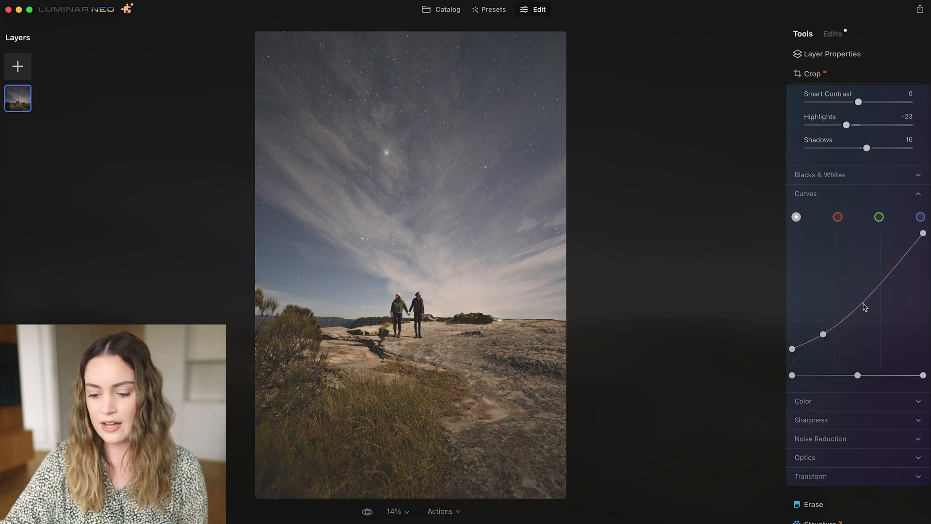
pyautogui.moveTo(866, 305); pyautogui.dragTo(859, 303)
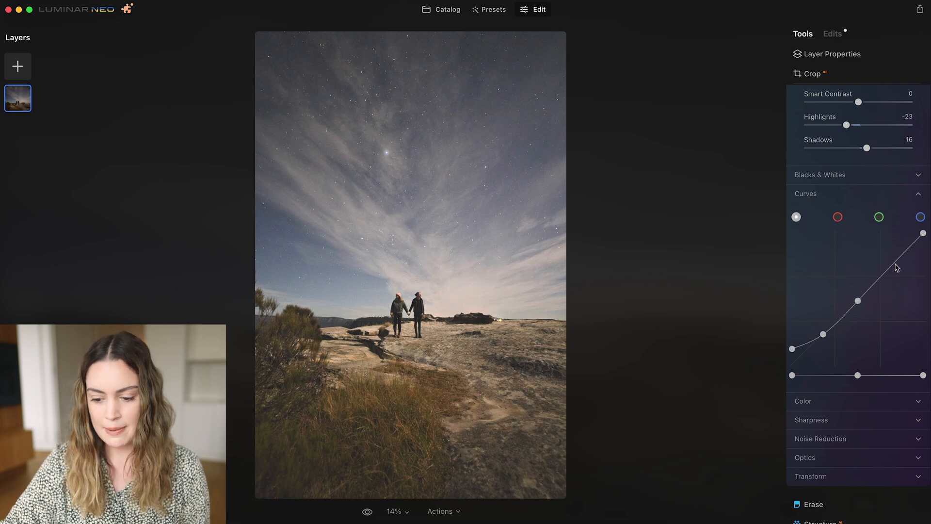
pyautogui.click(894, 263)
pyautogui.moveTo(894, 263); pyautogui.dragTo(894, 259)
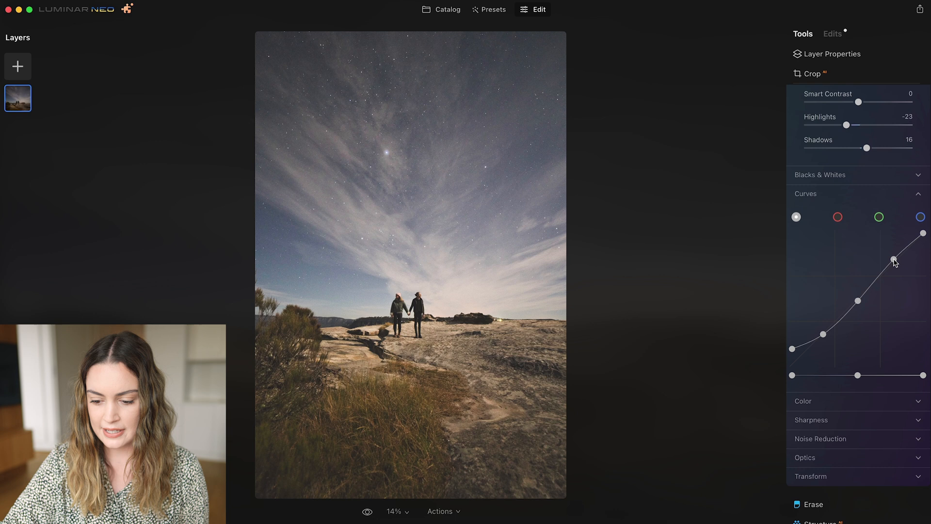
# - Refine the tone curve by bringing the black point and shadow point close to the lower end and slightly darkening the midtones
pyautogui.moveTo(792, 348); pyautogui.dragTo(782, 344)
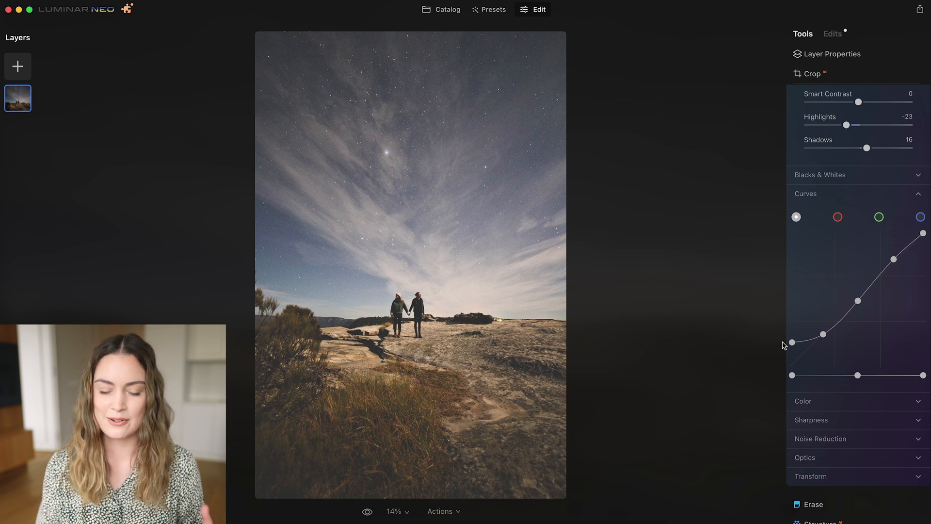
pyautogui.moveTo(792, 343); pyautogui.dragTo(783, 361)
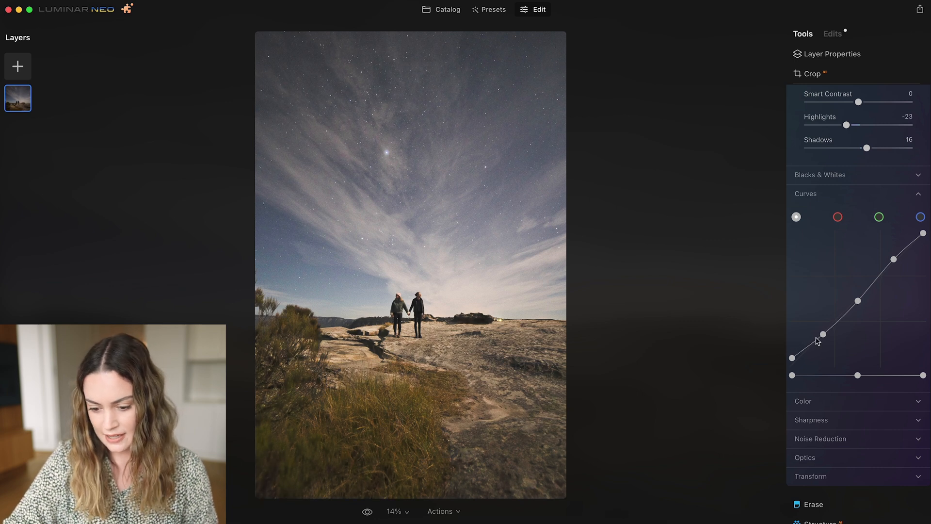
pyautogui.moveTo(823, 334); pyautogui.dragTo(790, 364)
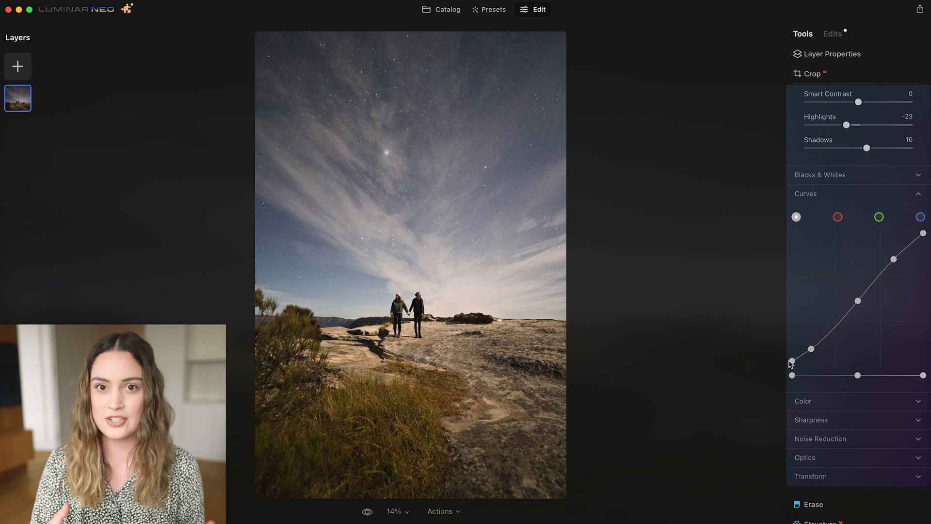
pyautogui.moveTo(811, 349); pyautogui.dragTo(812, 351)
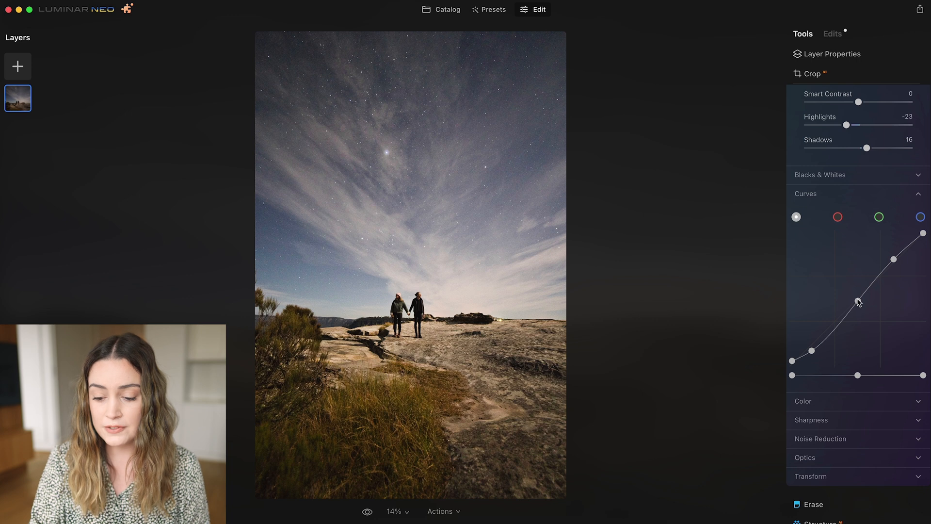
pyautogui.moveTo(856, 301); pyautogui.dragTo(852, 304)
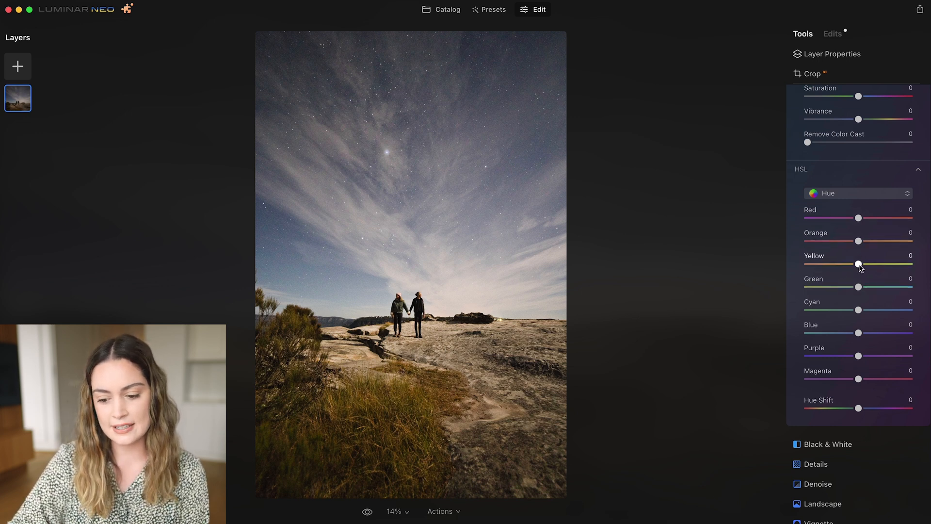
# - Shift the yellow hue in the HSL settings toward orange, to -29
pyautogui.moveTo(859, 266); pyautogui.dragTo(895, 272)
pyautogui.scroll(-1, 896, 273)
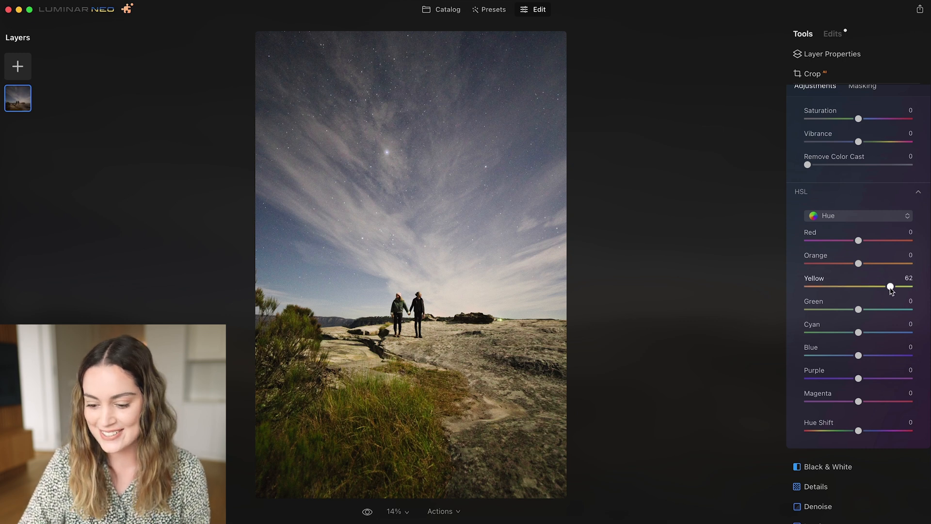
pyautogui.moveTo(890, 290); pyautogui.dragTo(830, 298)
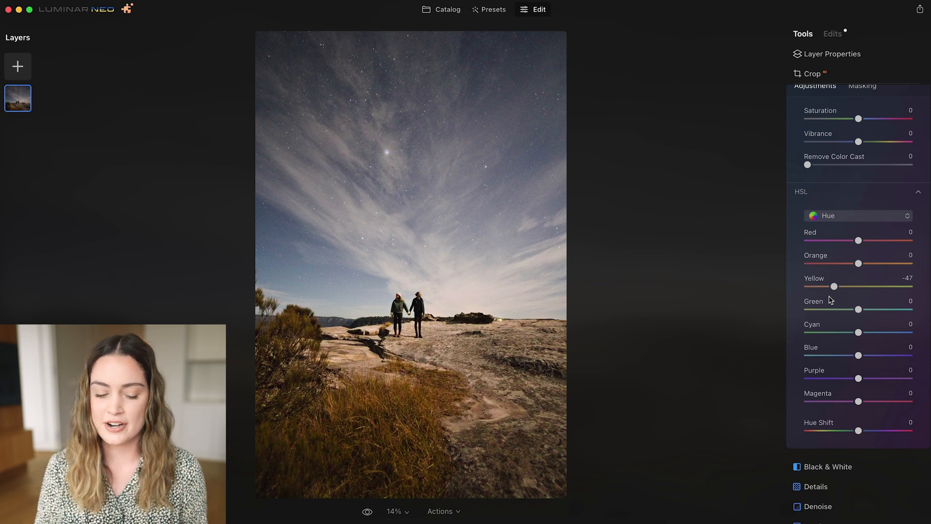
pyautogui.moveTo(834, 286); pyautogui.dragTo(843, 287)
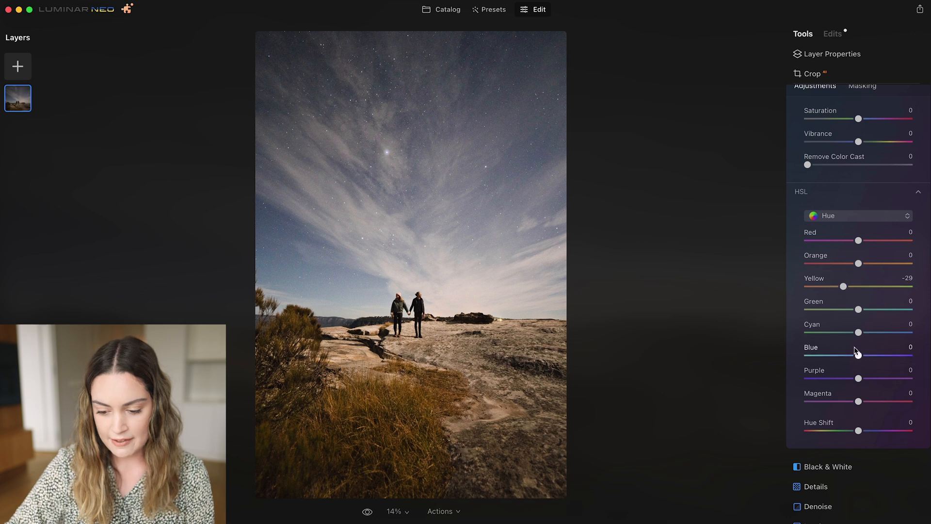
# - Shift the blue hue in the HSL settings toward teal, to -13
pyautogui.moveTo(857, 356); pyautogui.dragTo(889, 359)
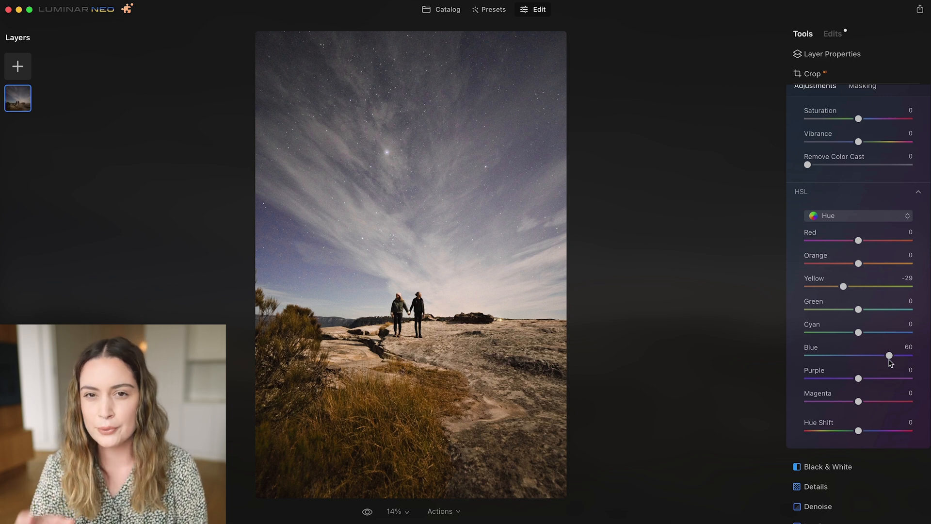
pyautogui.moveTo(890, 359); pyautogui.dragTo(845, 367)
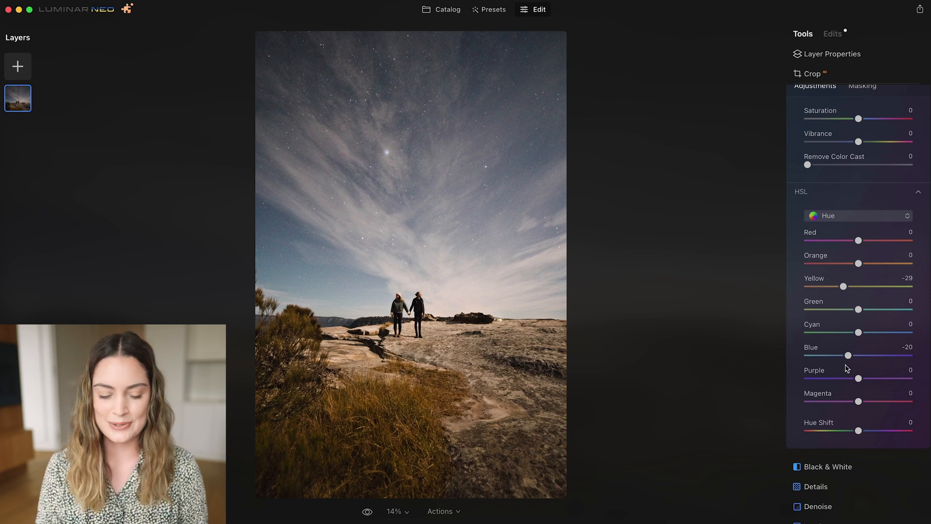
pyautogui.moveTo(848, 355); pyautogui.dragTo(851, 356)
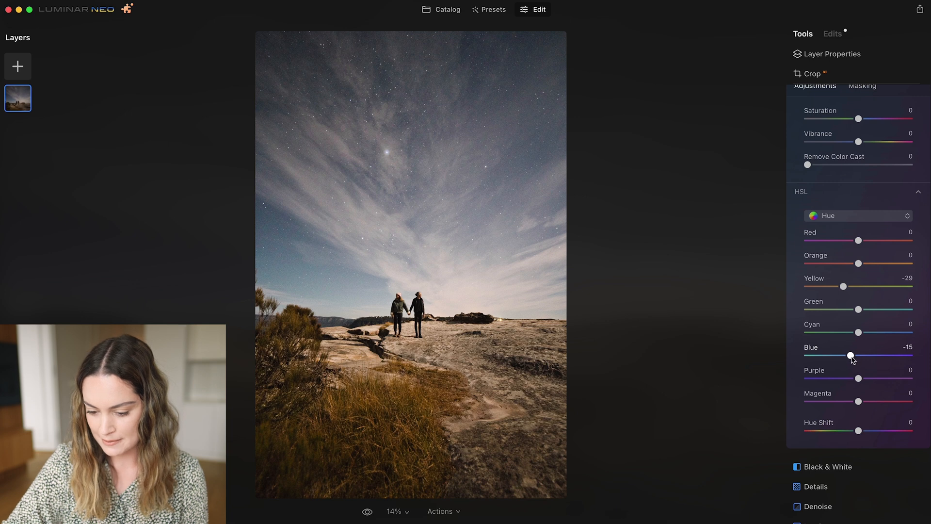
# - Set the HSL luminance to -23 for blue, 34 for yellow and 32 for green
pyautogui.click(854, 218)
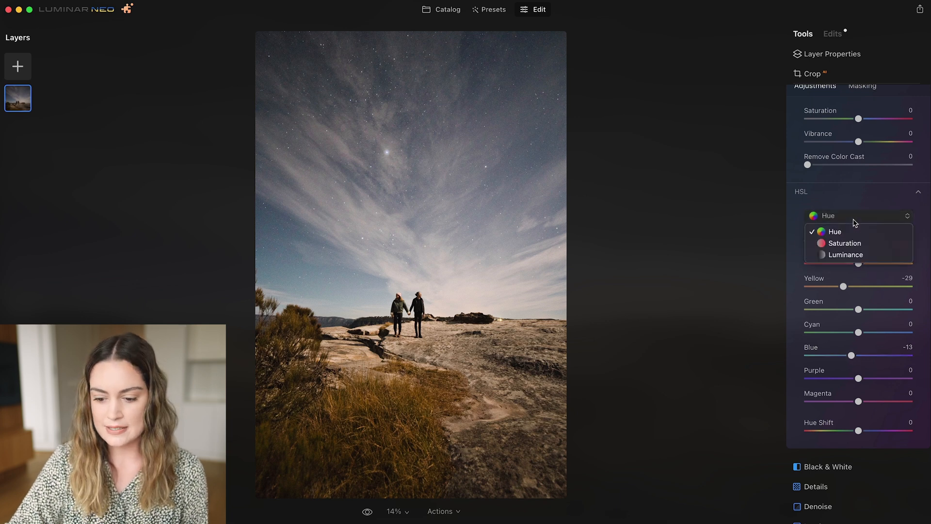
pyautogui.click(850, 255)
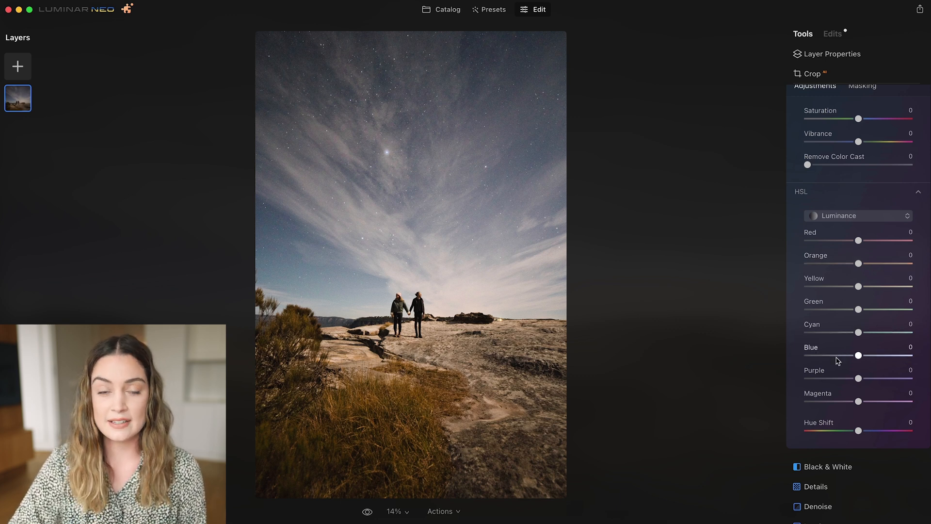
pyautogui.moveTo(858, 356); pyautogui.dragTo(837, 362)
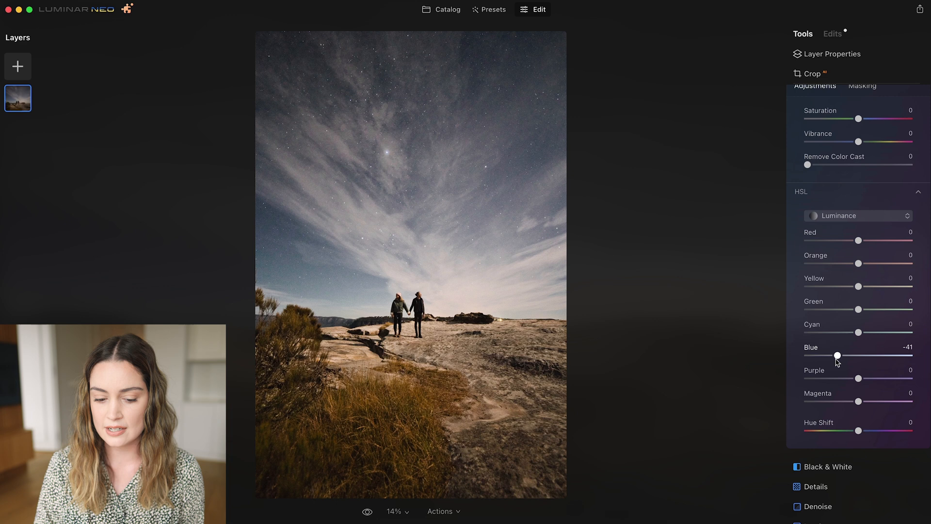
pyautogui.moveTo(858, 286); pyautogui.dragTo(877, 313)
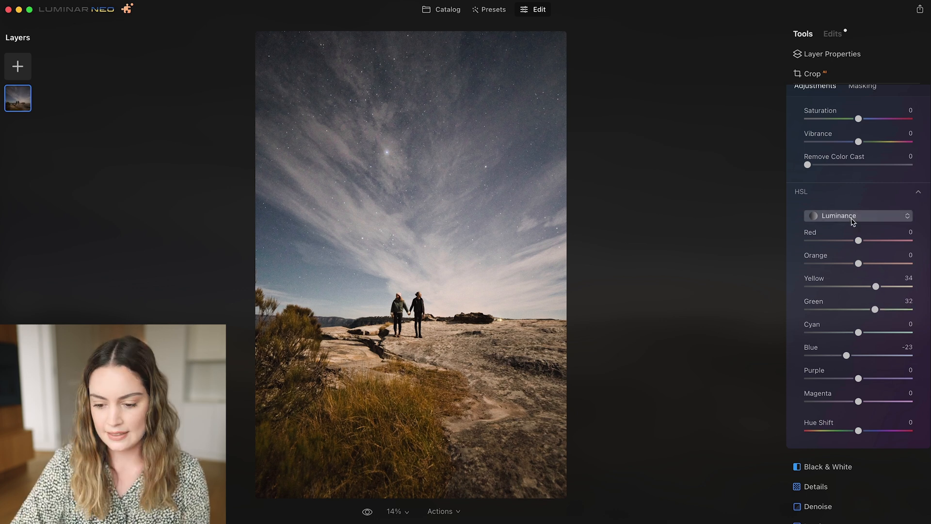
# - Set the HSL saturation to 28 for yellow, 12 for green and 30 for blue
pyautogui.click(850, 217)
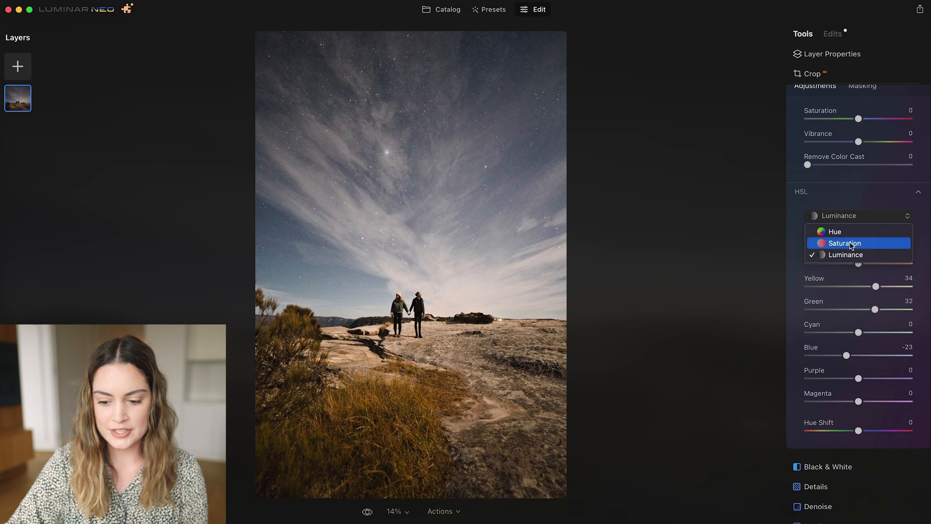
pyautogui.click(851, 244)
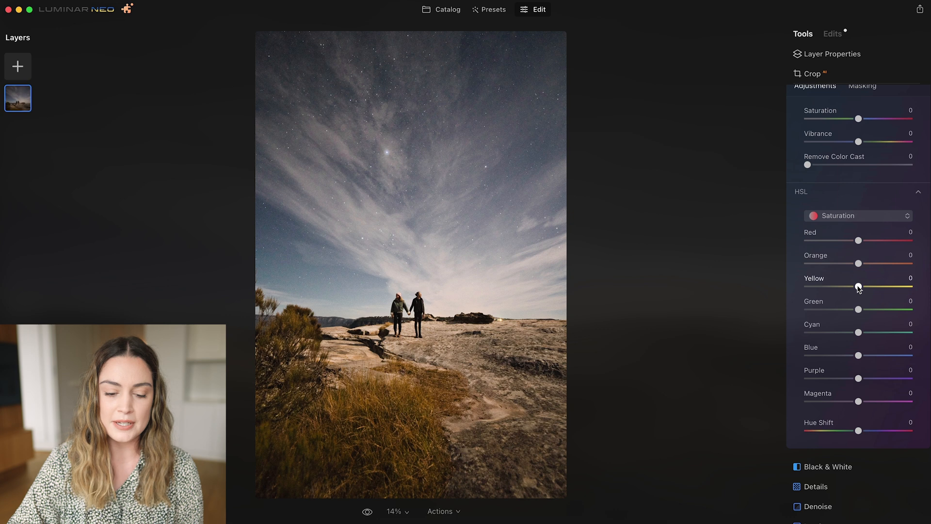
pyautogui.moveTo(858, 287); pyautogui.dragTo(867, 311)
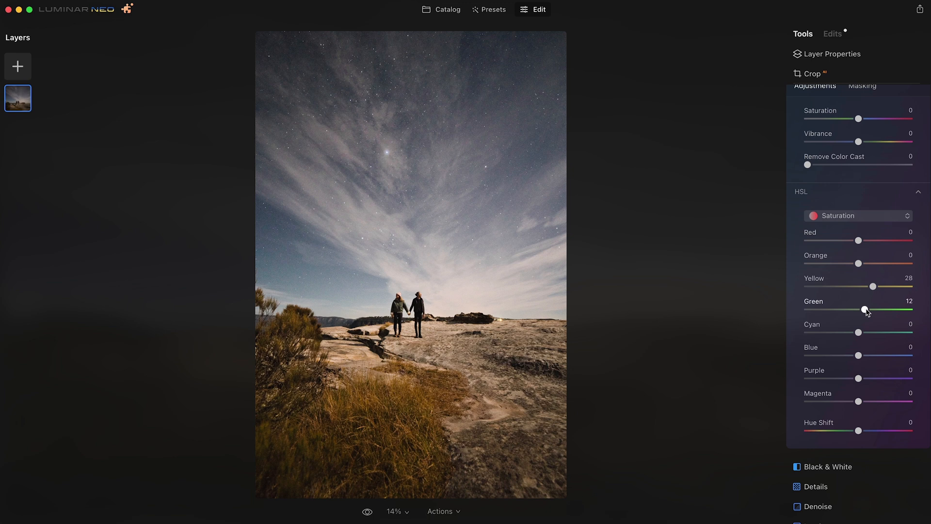
pyautogui.moveTo(858, 355); pyautogui.dragTo(872, 356)
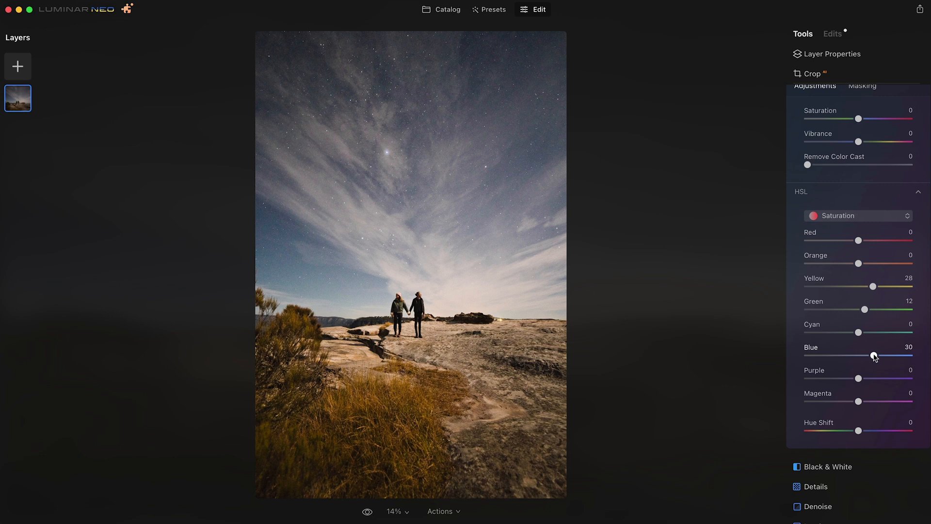
# - In Toning, tint the highlights blue with a hue of 227 and a moderate saturation
pyautogui.scroll(2, 900, 119)
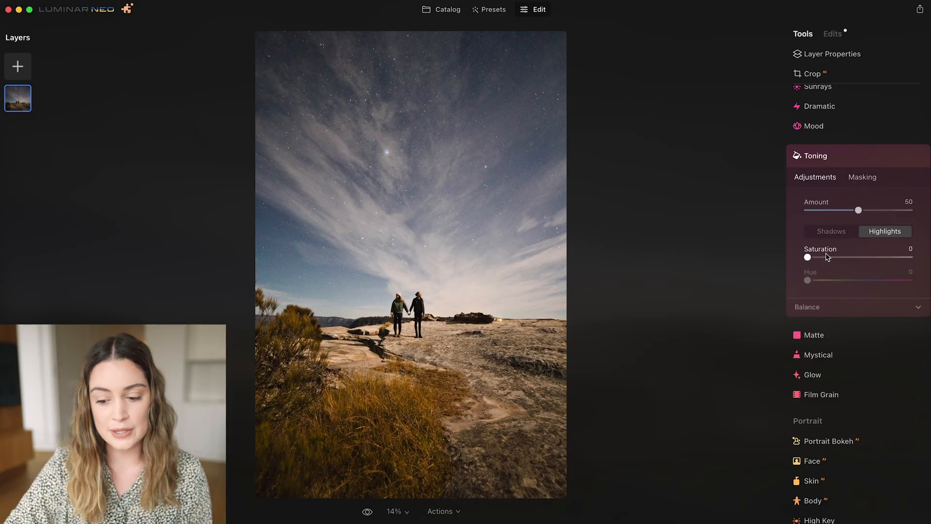
pyautogui.moveTo(807, 257); pyautogui.dragTo(850, 262)
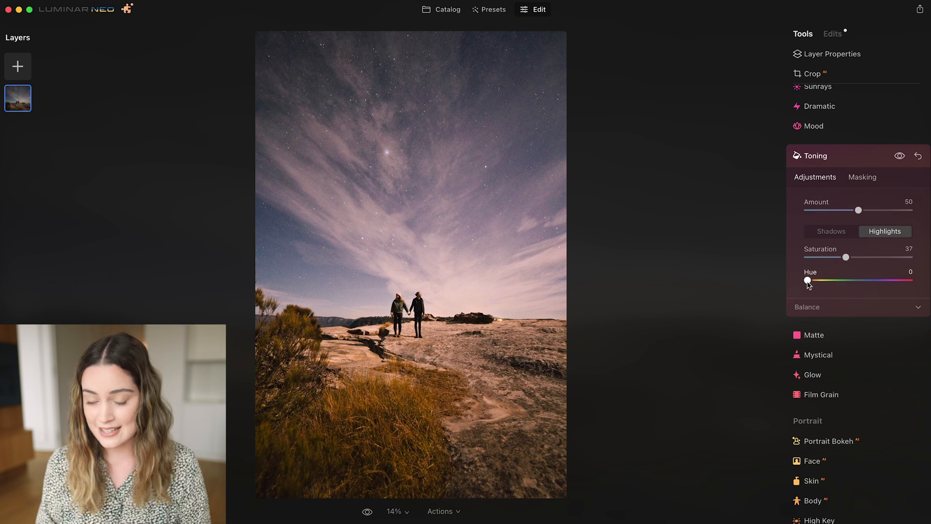
pyautogui.moveTo(808, 285); pyautogui.dragTo(879, 291)
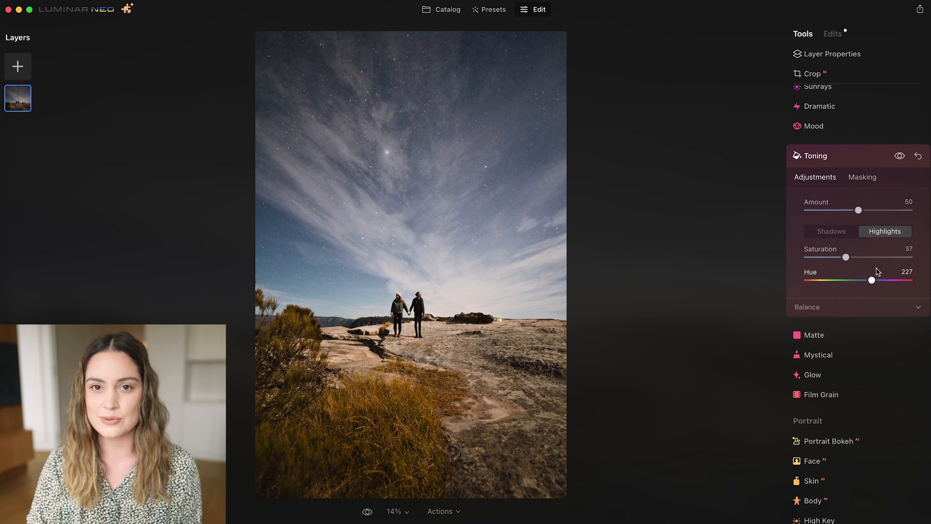
pyautogui.moveTo(846, 257); pyautogui.dragTo(822, 258)
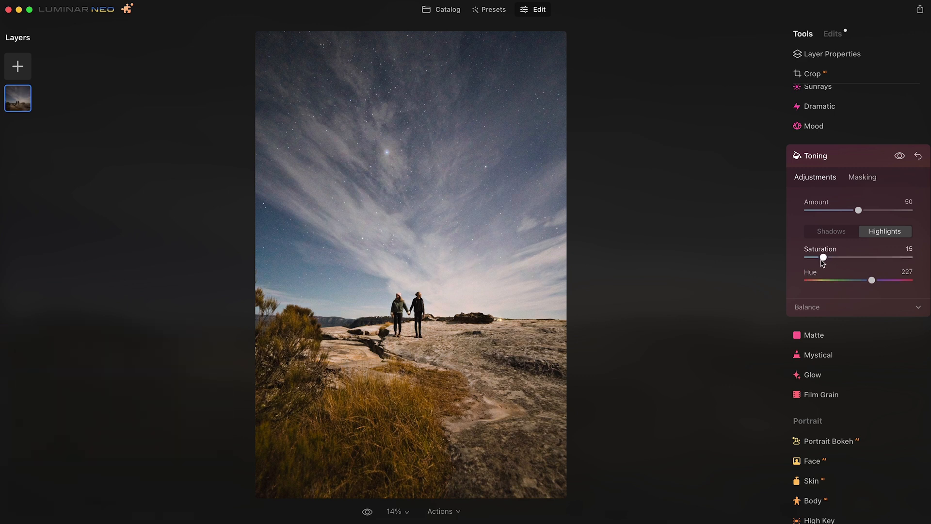
pyautogui.moveTo(822, 257); pyautogui.dragTo(838, 258)
# - Tone the shadows with hue 23 and saturation 39, and compare the photo with and without the toning
pyautogui.click(830, 232)
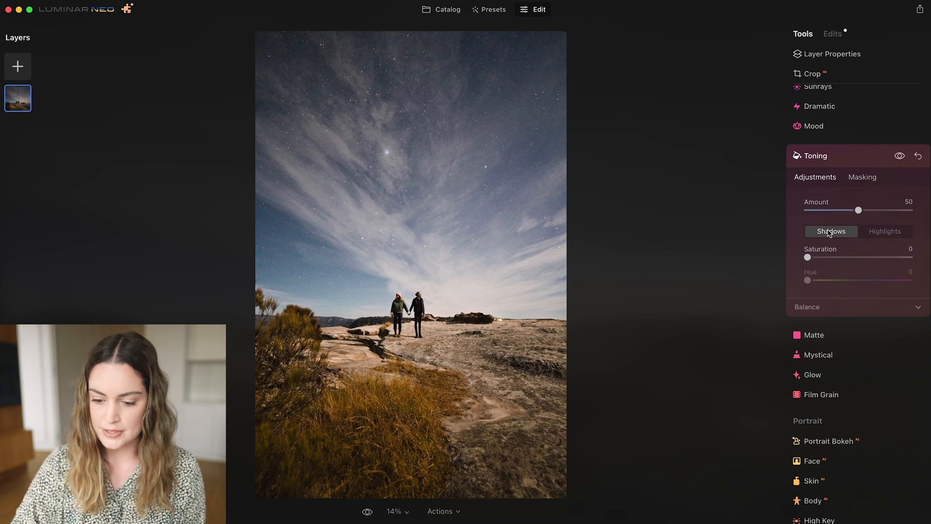
pyautogui.moveTo(807, 257); pyautogui.dragTo(846, 257)
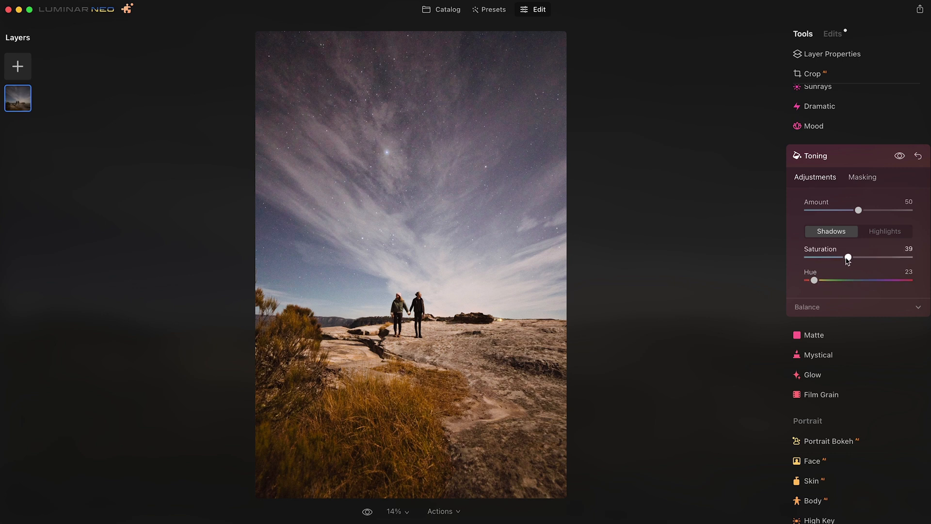
pyautogui.click(900, 157)
pyautogui.click(899, 158)
# - Mask the Toning effect with an erasing brush of size 334, softness 59 and strength 49, removing it from the upper sky
pyautogui.click(863, 178)
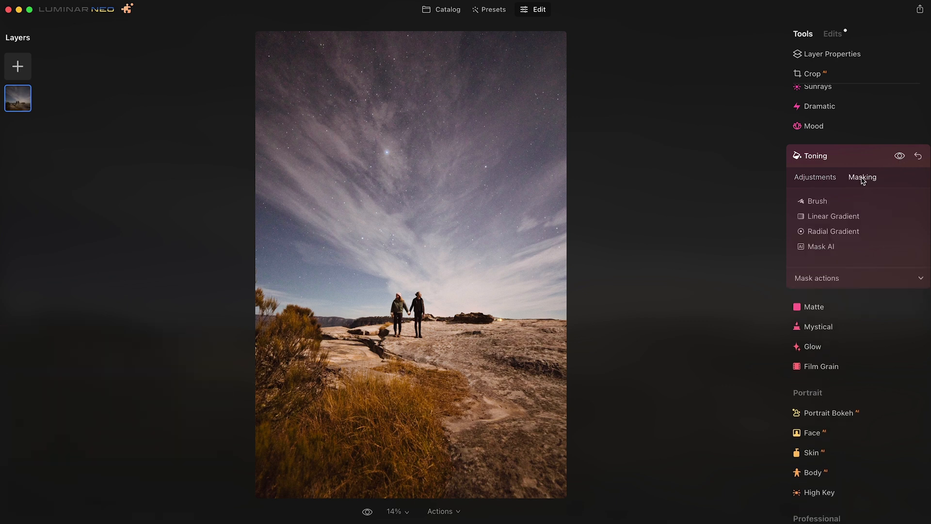
pyautogui.click(817, 203)
pyautogui.click(885, 220)
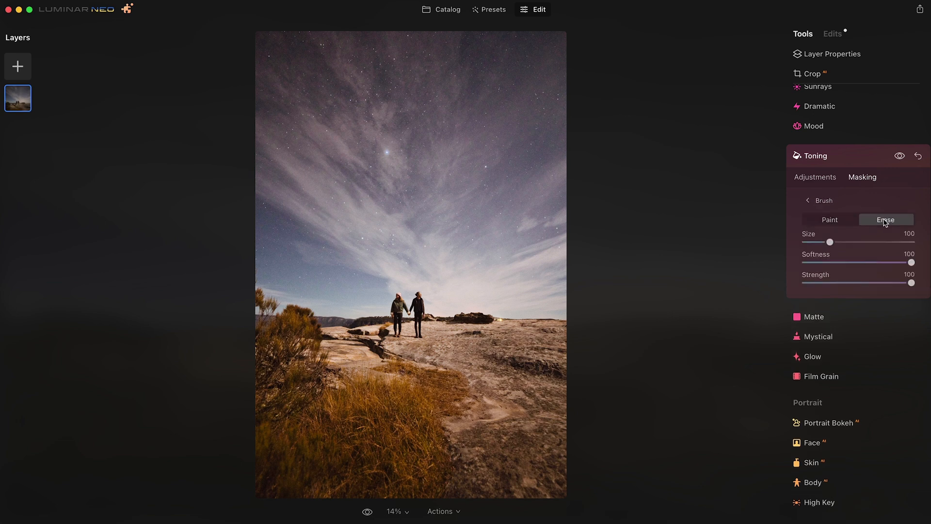
pyautogui.moveTo(878, 262); pyautogui.dragTo(857, 283)
pyautogui.moveTo(829, 242); pyautogui.dragTo(893, 242)
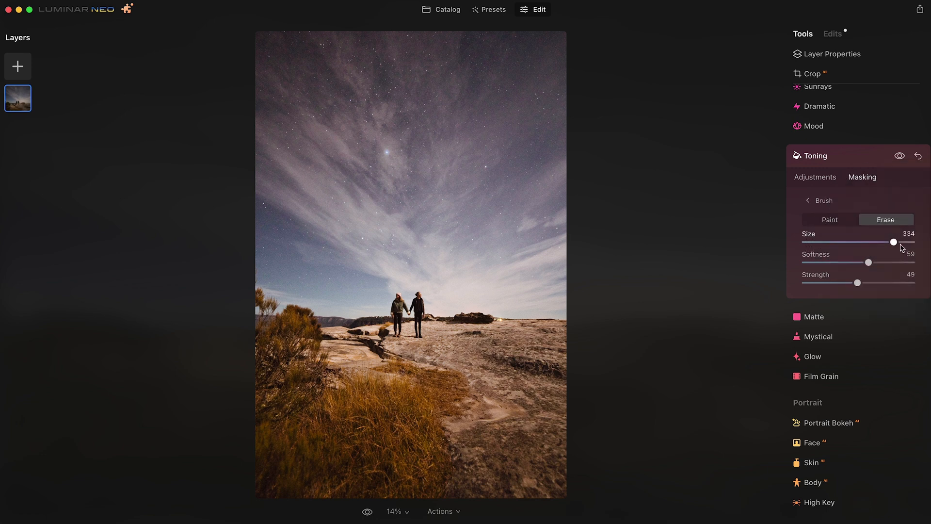
pyautogui.moveTo(436, 83)
pyautogui.mouseDown()
pyautogui.moveTo(495, 63)
pyautogui.moveTo(412, 145)
pyautogui.moveTo(275, 88)
pyautogui.moveTo(561, 67)
pyautogui.moveTo(246, 58)
pyautogui.moveTo(334, 205)
pyautogui.mouseUp()
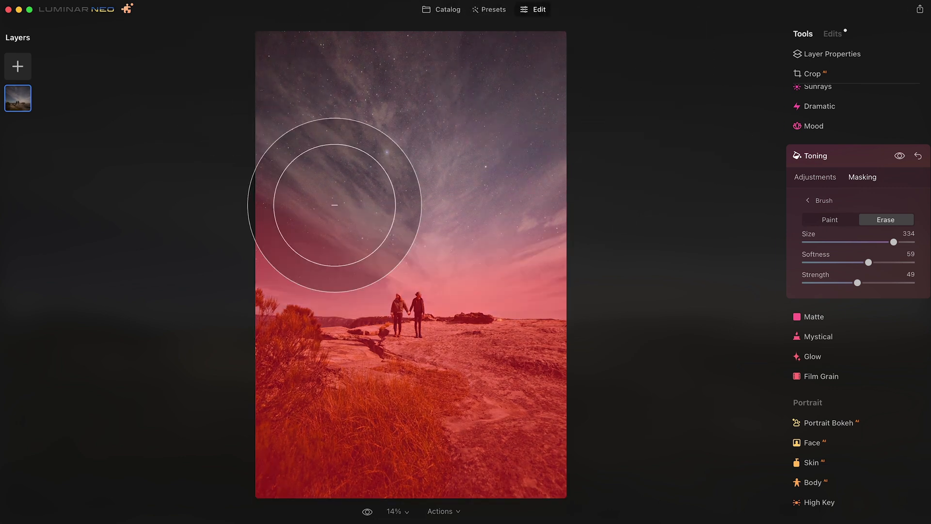
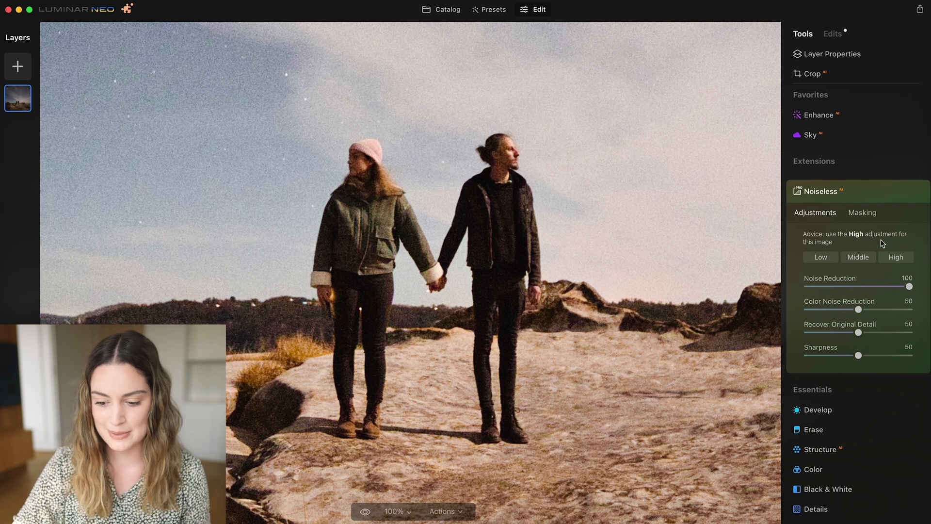
# - Apply the High adjustment of Noiseless AI to the couple photo and compare it with and without the noise reduction
pyautogui.click(896, 259)
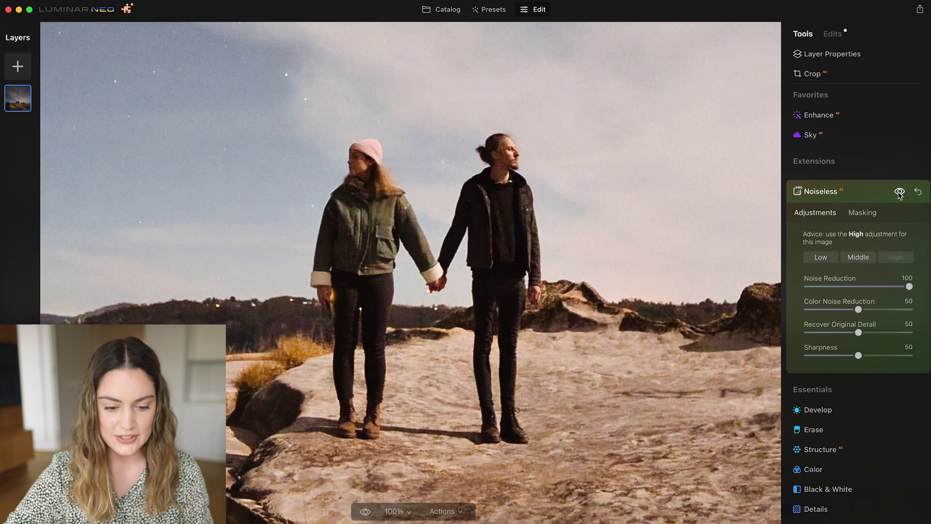
pyautogui.click(899, 192)
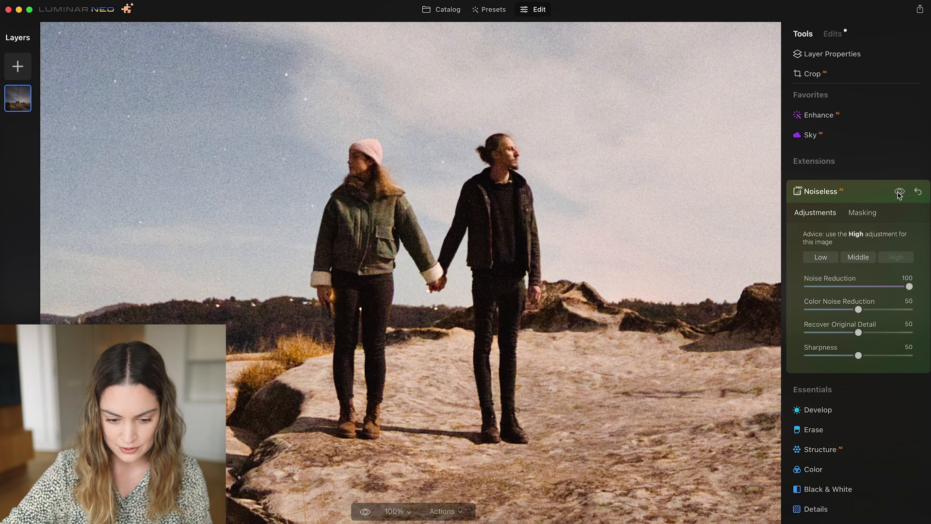
pyautogui.click(899, 192)
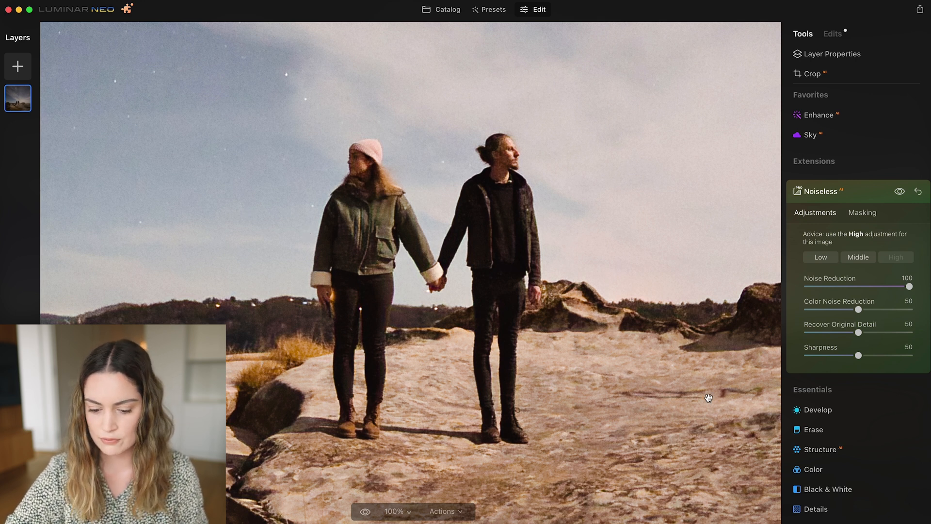
pyautogui.click(900, 192)
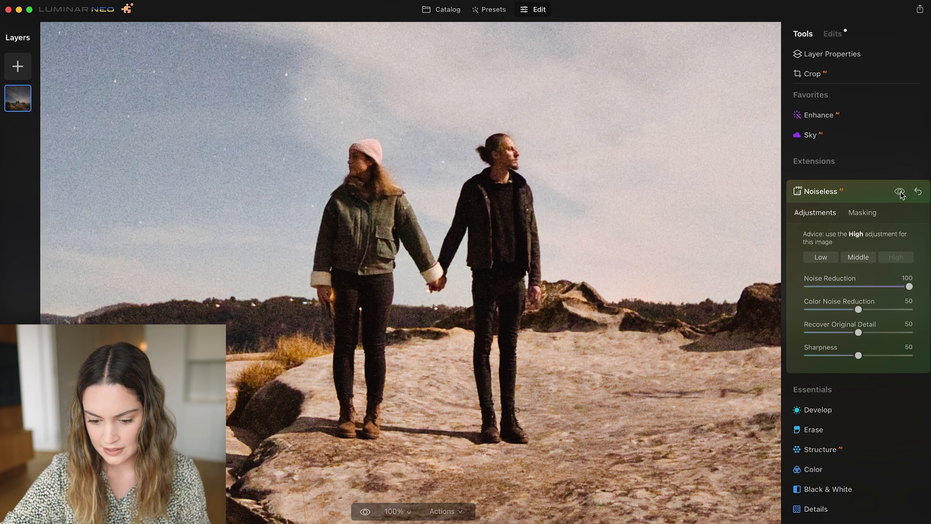
pyautogui.click(900, 192)
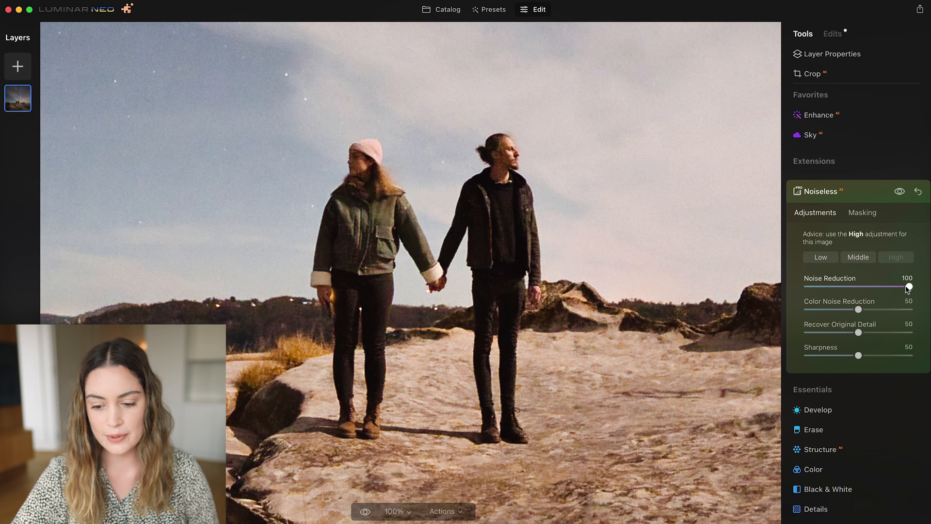
# - In Noiseless AI, try noise reduction 73 and recover original detail 69, reset the detail recovery, and raise the noise reduction slightly
pyautogui.moveTo(908, 289); pyautogui.dragTo(881, 290)
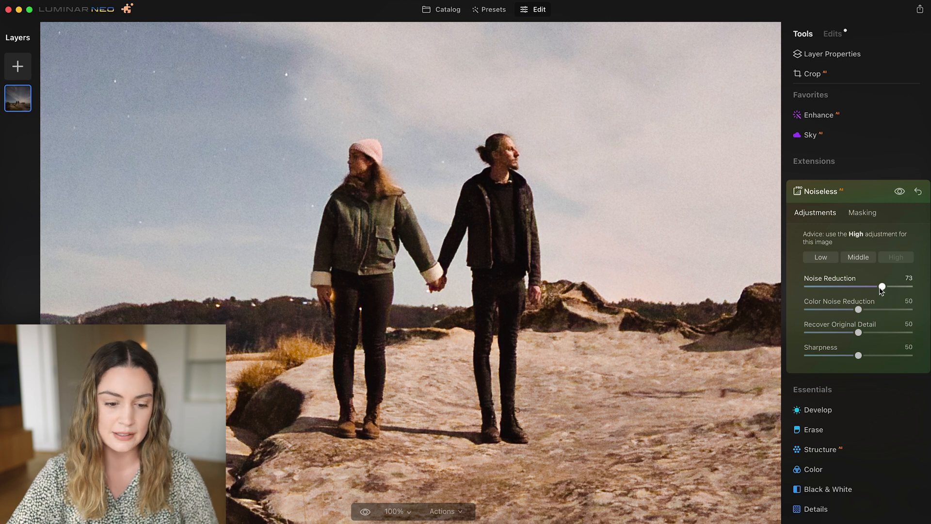
pyautogui.moveTo(858, 334); pyautogui.dragTo(879, 338)
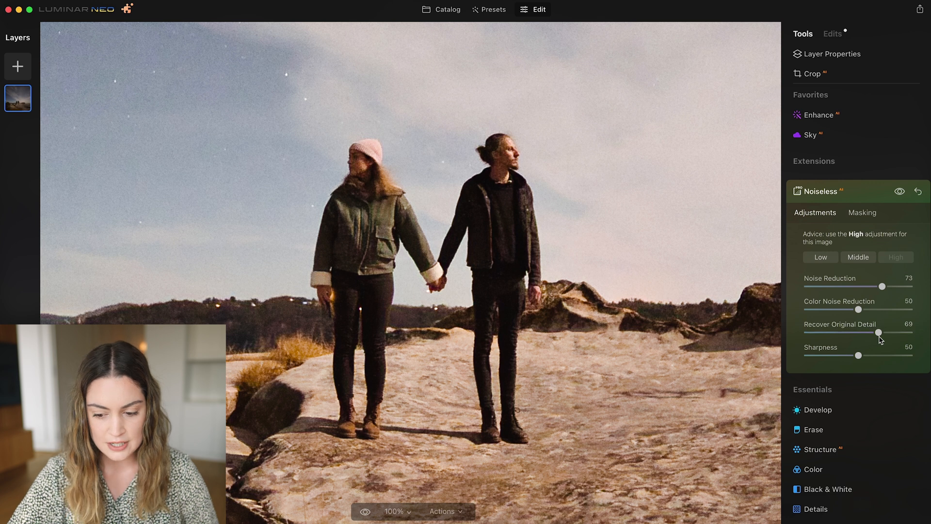
pyautogui.doubleClick(878, 336)
pyautogui.moveTo(882, 287); pyautogui.dragTo(889, 290)
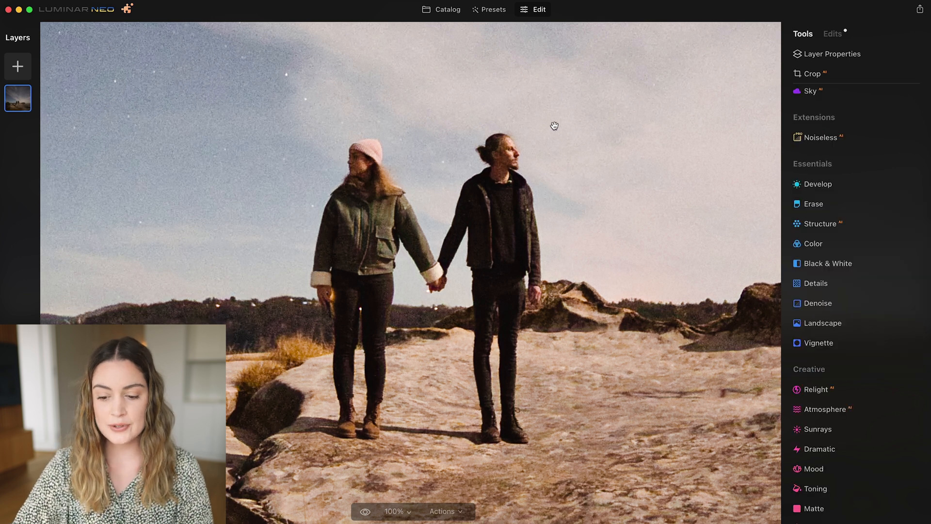
# - Set the Denoise tool to luminosity 28, color 33 and denoise 55, and fine-tune the color and luminosity amounts
pyautogui.click(824, 303)
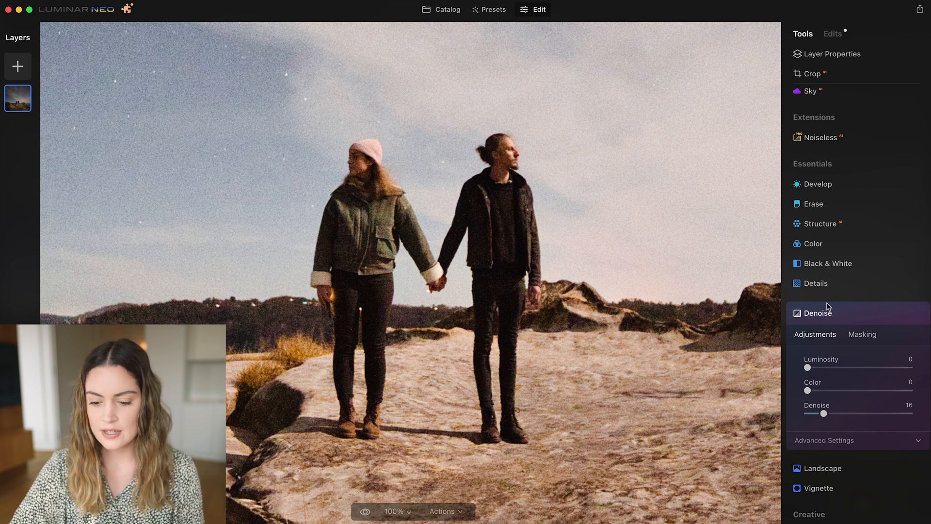
pyautogui.scroll(-3, 826, 306)
pyautogui.moveTo(808, 312); pyautogui.dragTo(863, 358)
pyautogui.scroll(-2, 872, 347)
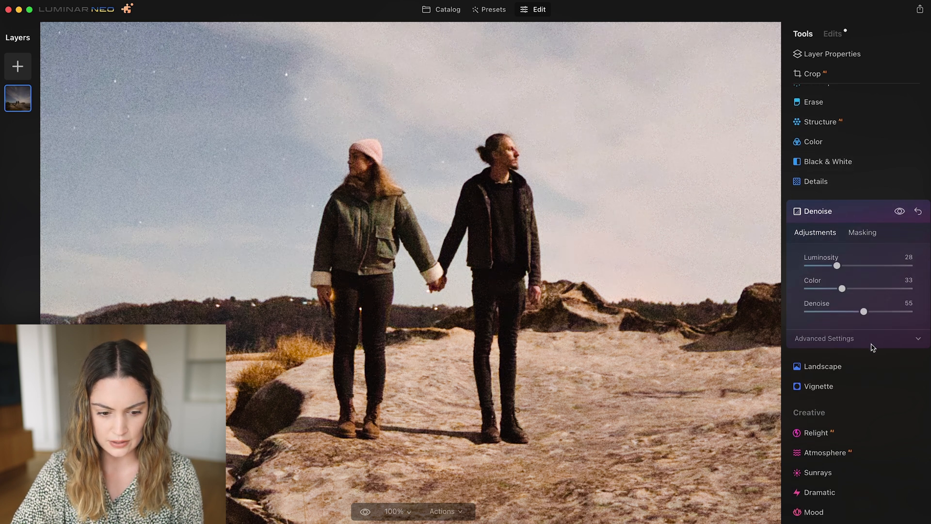
pyautogui.moveTo(841, 289); pyautogui.dragTo(826, 267)
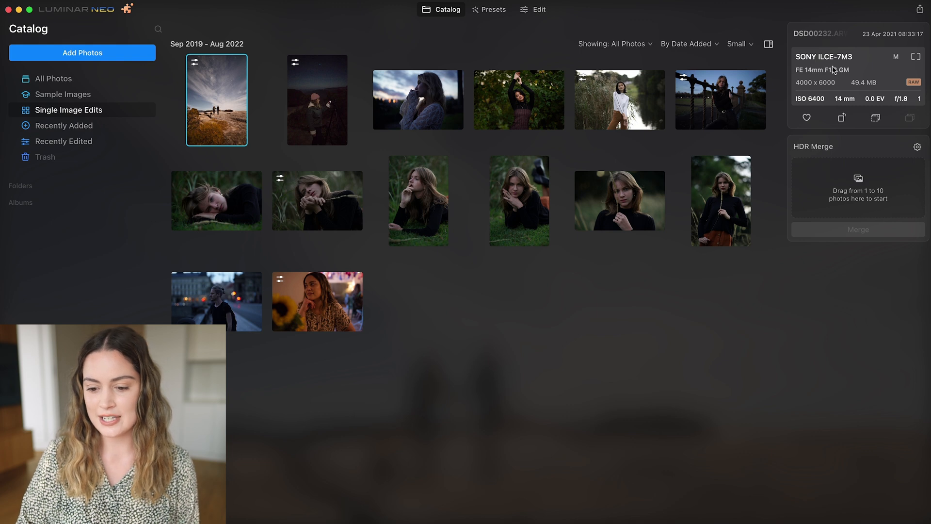
# - Open the dusk street portrait A7F08340.ARW for editing and apply the Low adjustment of Noiseless RAW while viewing the face at 100%
pyautogui.click(204, 294)
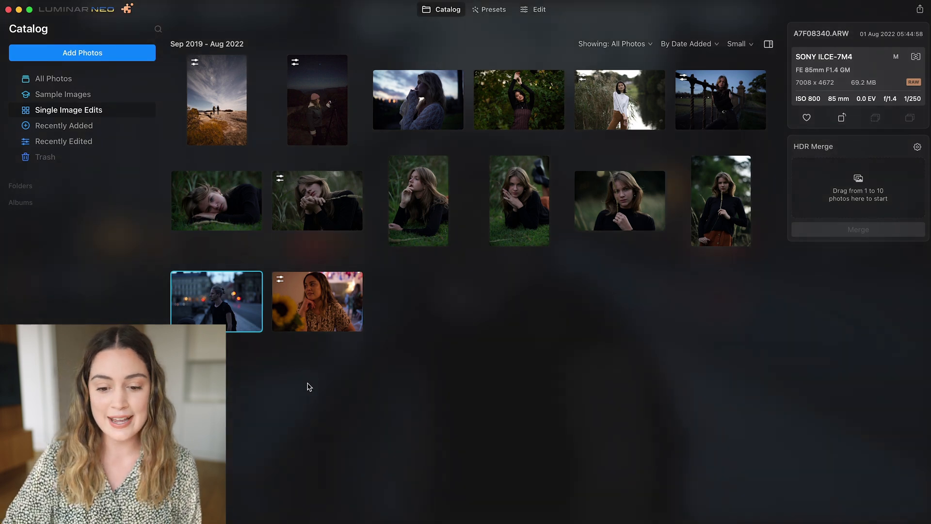
pyautogui.click(538, 11)
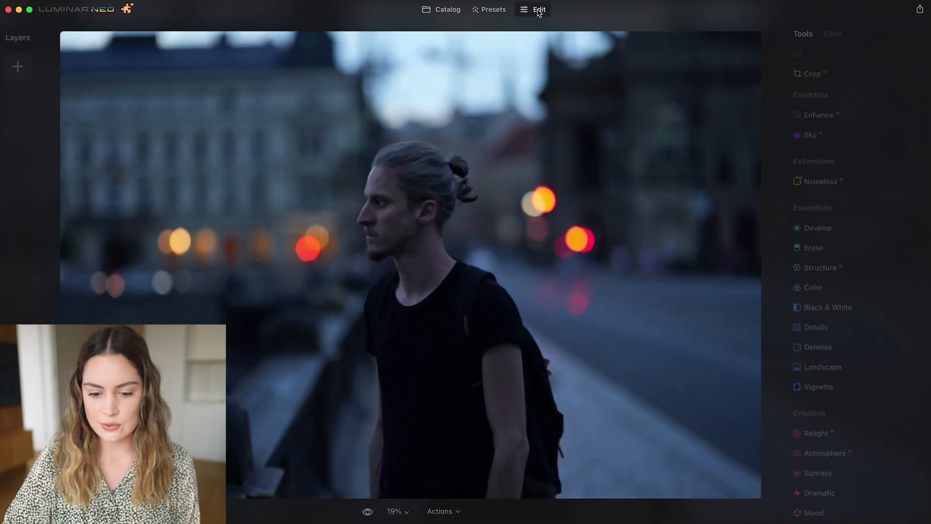
pyautogui.doubleClick(361, 197)
pyautogui.moveTo(361, 198); pyautogui.dragTo(497, 229)
pyautogui.click(855, 186)
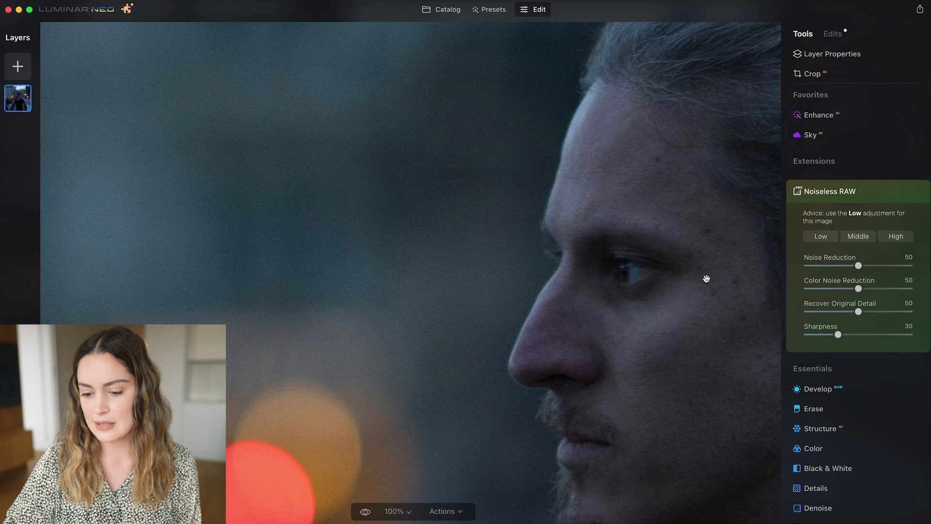
pyautogui.click(822, 239)
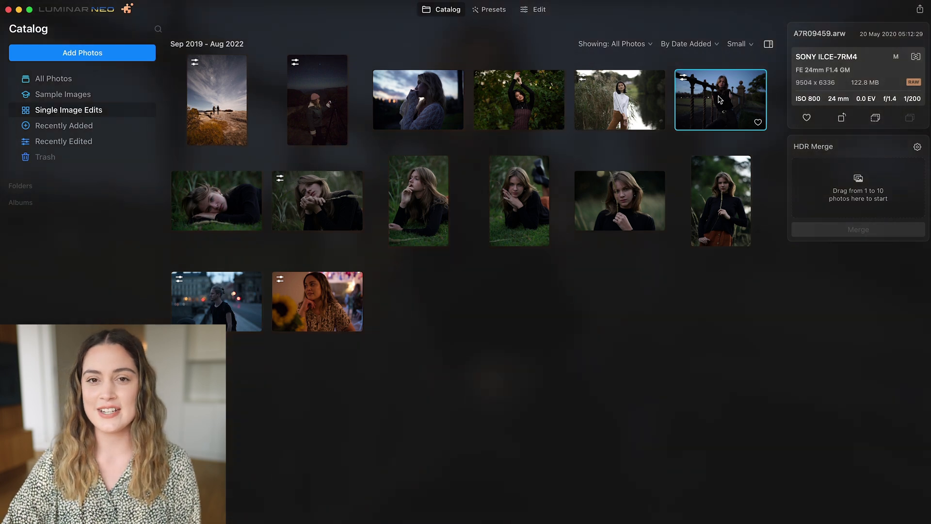
# - Open the fence portrait A7R09459.arw for editing, apply the Low adjustment of Noiseless RAW, and compare the face with and without it
pyautogui.click(536, 10)
pyautogui.moveTo(374, 125); pyautogui.dragTo(514, 250)
pyautogui.click(861, 183)
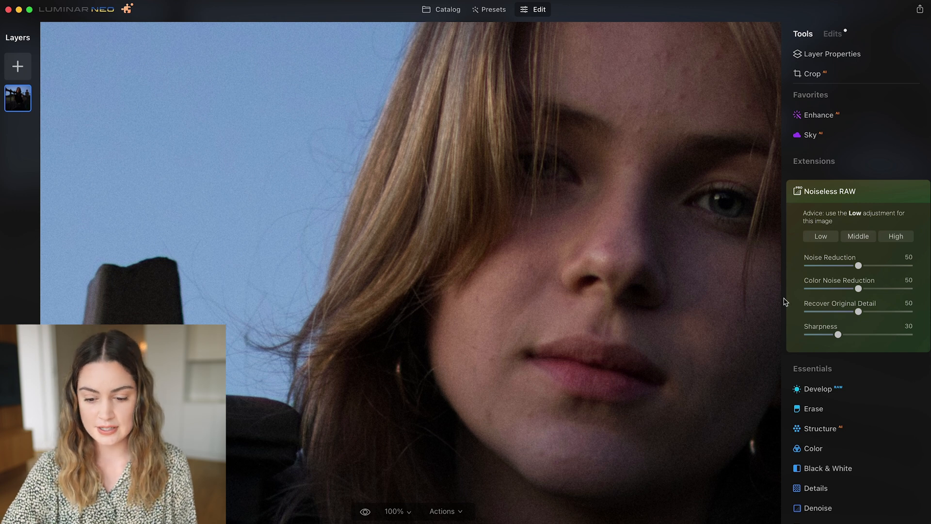
pyautogui.click(821, 236)
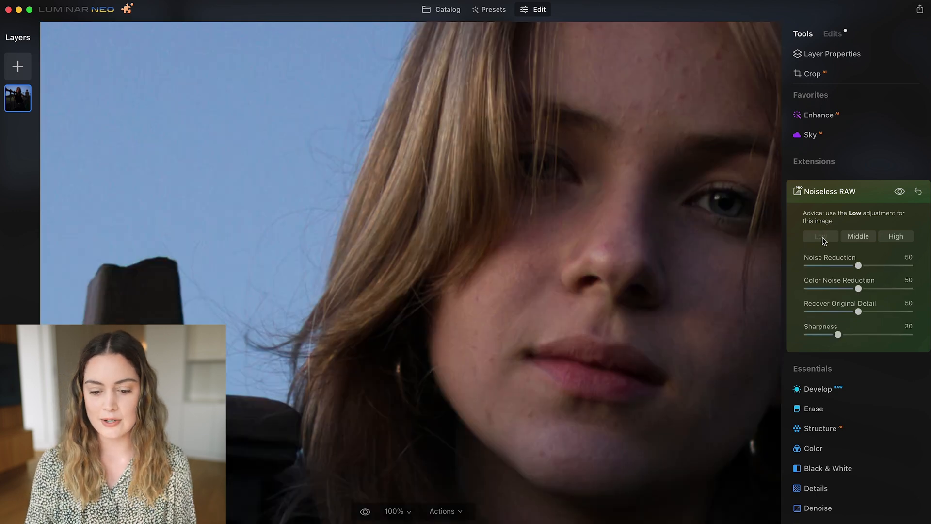
pyautogui.click(899, 192)
pyautogui.click(899, 192)
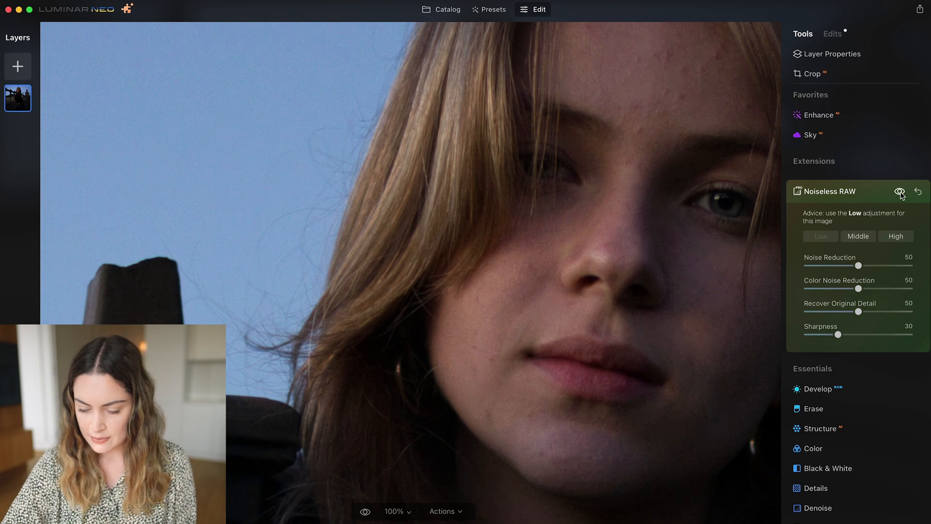
# - Set Noiseless RAW's recover original detail to 60 and sharpness to 39, and compare the portrait with and without the effect
pyautogui.moveTo(859, 312); pyautogui.dragTo(847, 335)
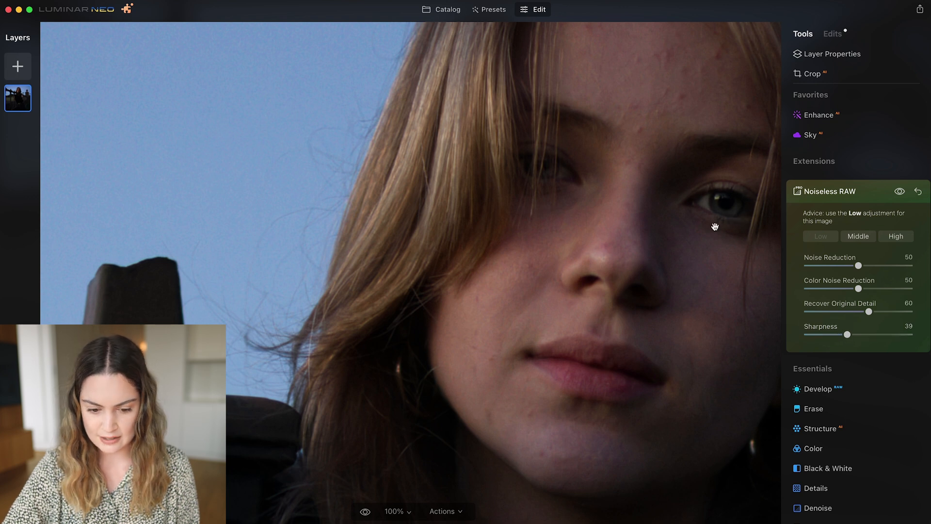
pyautogui.click(902, 190)
pyautogui.click(900, 191)
pyautogui.click(900, 191)
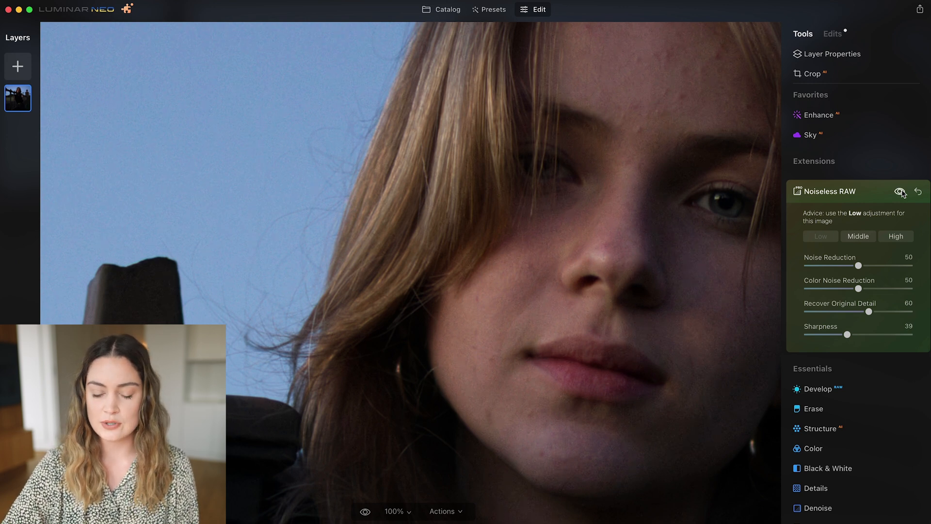
pyautogui.click(901, 191)
pyautogui.click(900, 191)
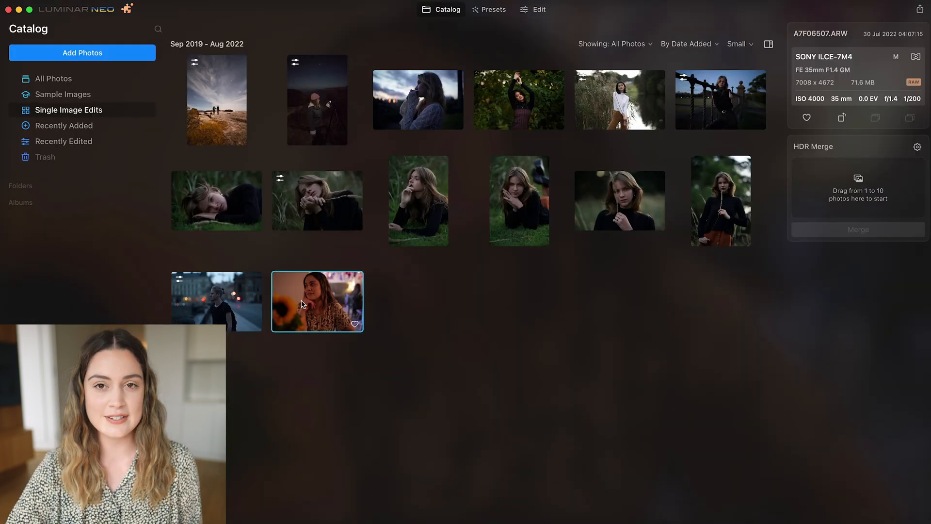
# - Open the sunflower portrait A7F06507.ARW for editing, apply the Middle adjustment of Noiseless RAW, and check its effect on the face
pyautogui.click(534, 10)
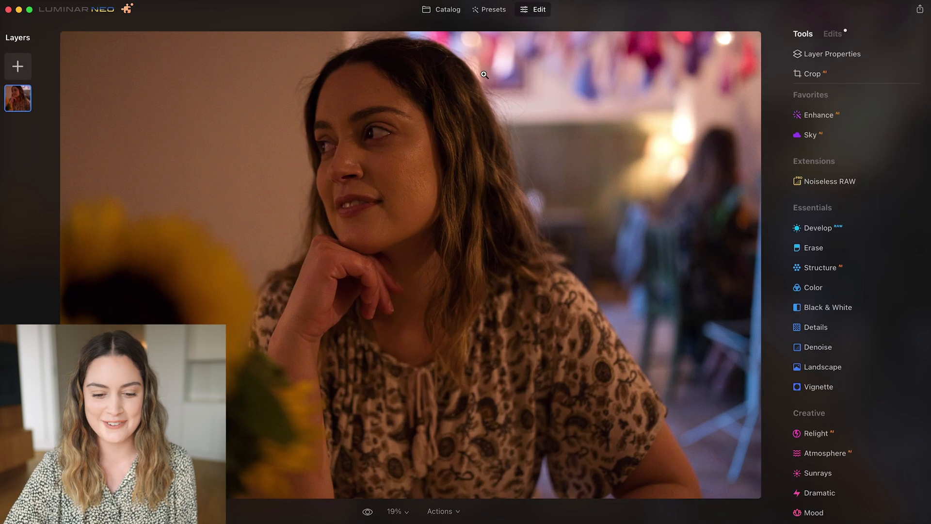
pyautogui.doubleClick(319, 178)
pyautogui.moveTo(318, 140); pyautogui.dragTo(474, 274)
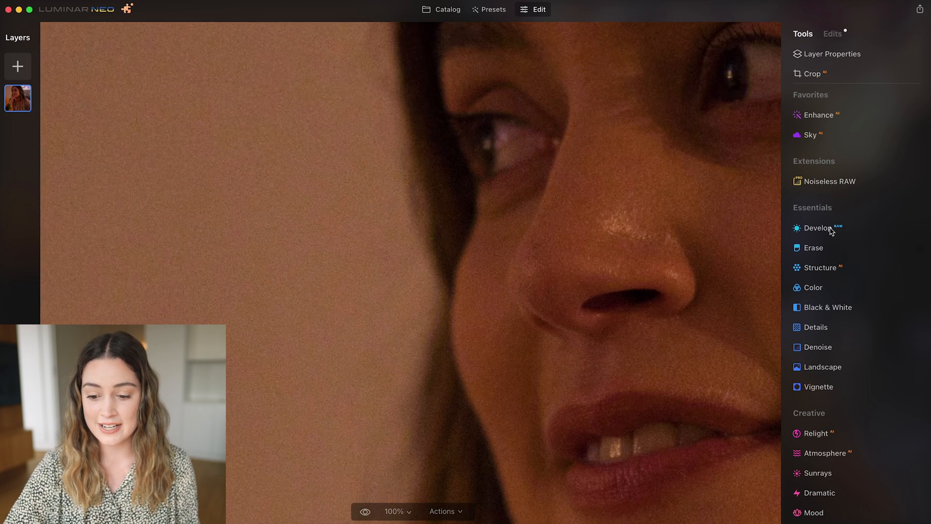
pyautogui.click(849, 182)
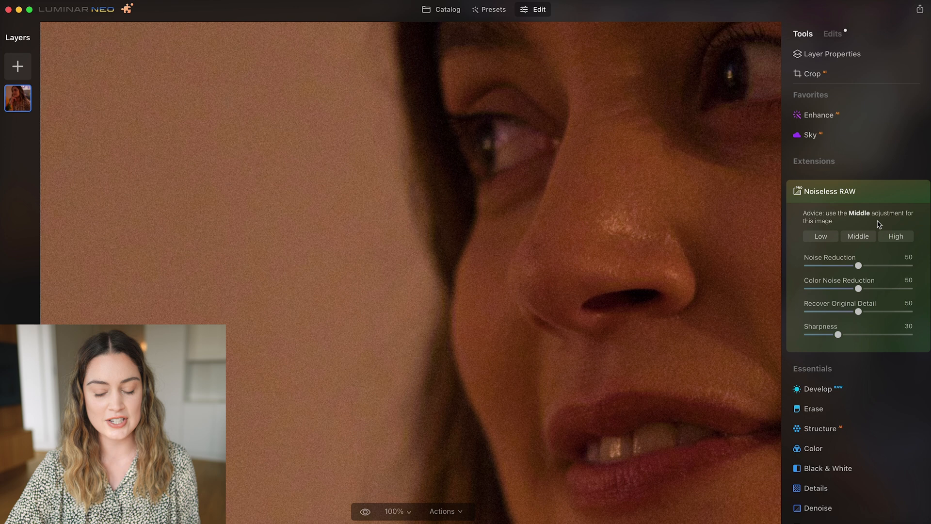
pyautogui.click(855, 236)
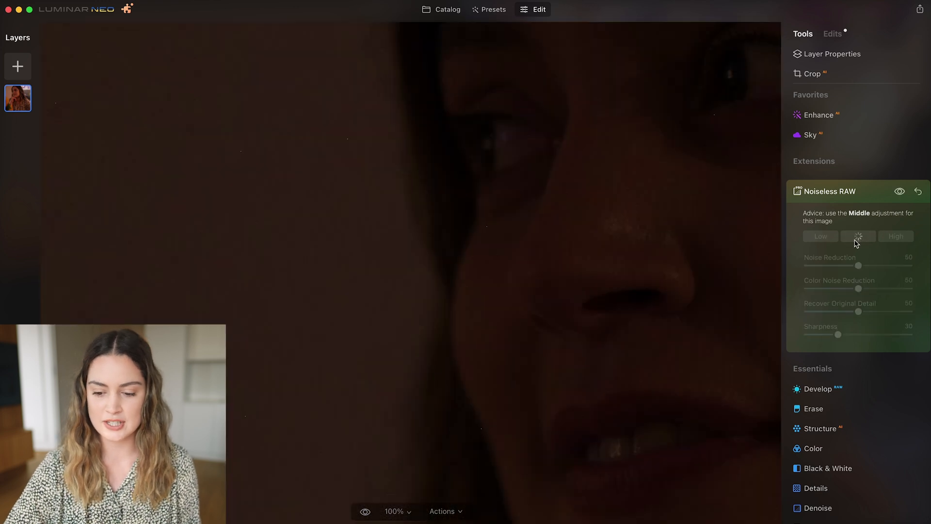
pyautogui.click(898, 192)
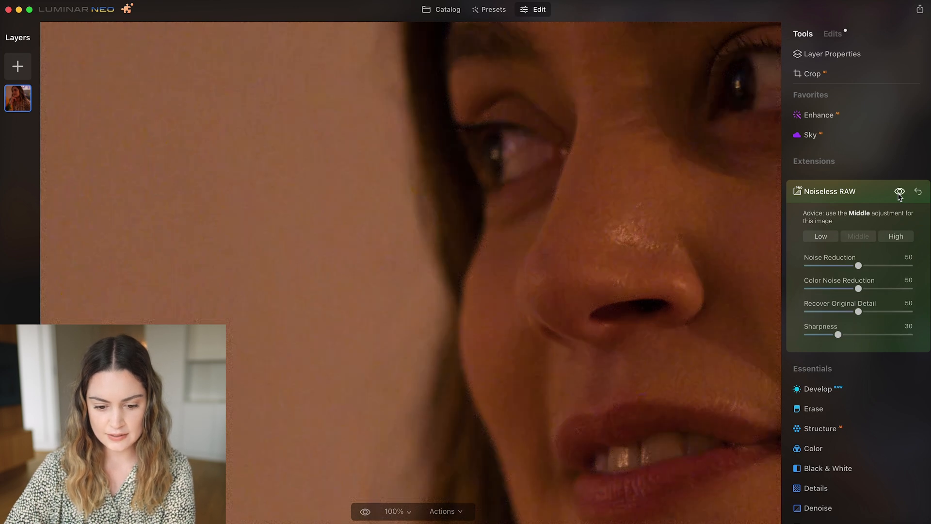
# - Set Noiseless RAW to noise reduction 56, recover original detail 54 and sharpness 36, comparing the result with the original at 50% zoom
pyautogui.click(393, 511)
pyautogui.click(409, 434)
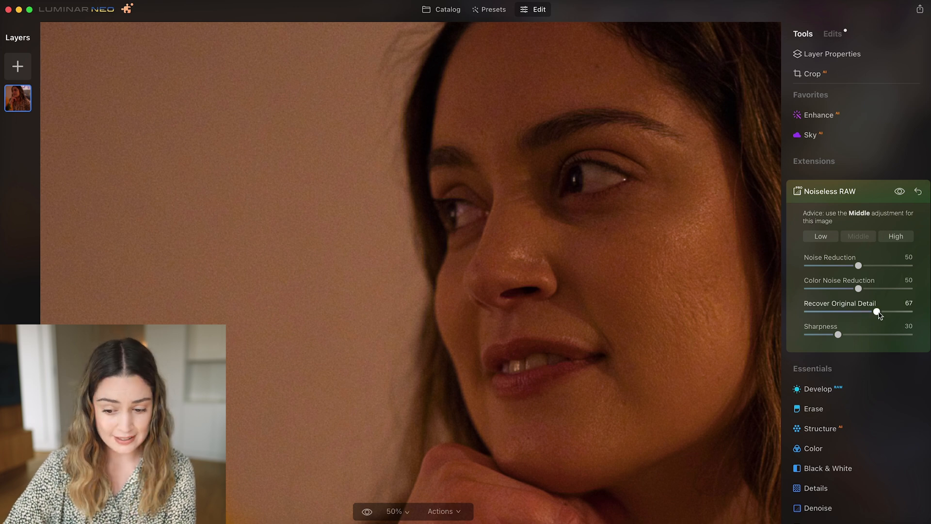
pyautogui.moveTo(872, 312); pyautogui.dragTo(844, 338)
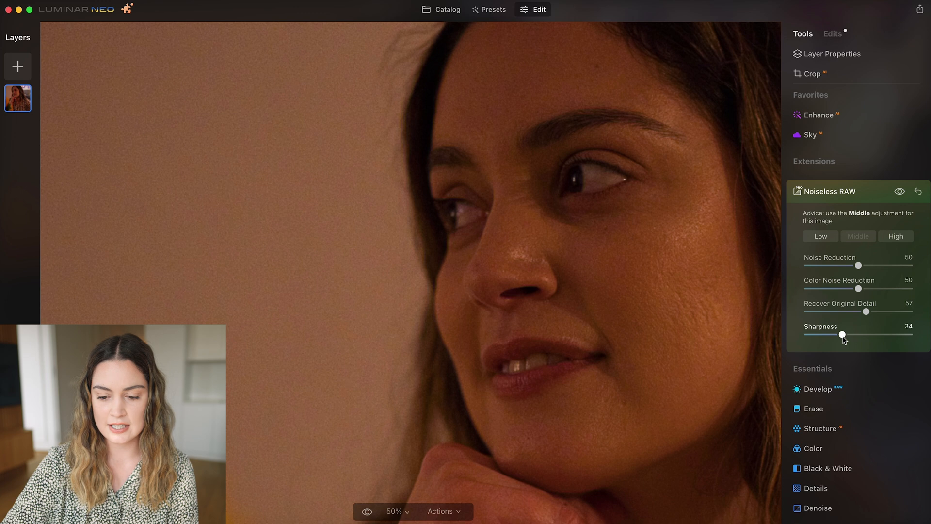
pyautogui.click(900, 191)
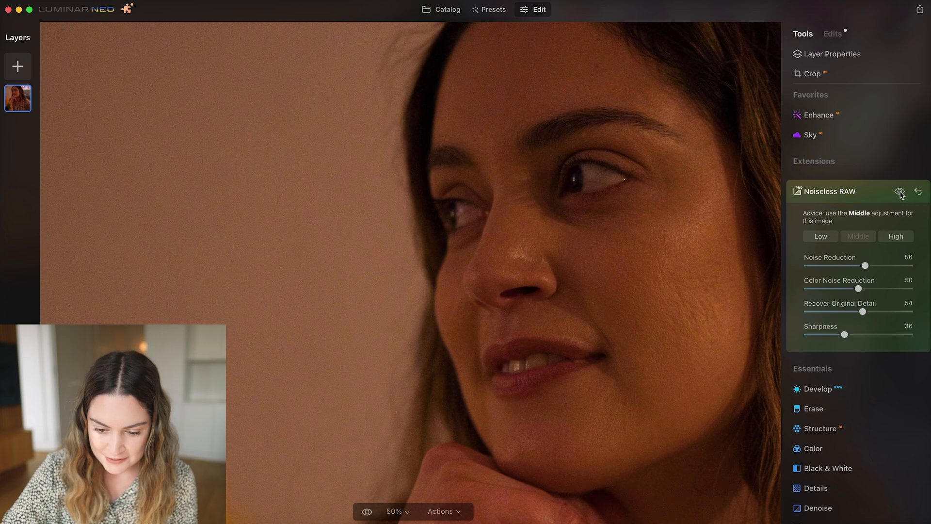
pyautogui.click(900, 192)
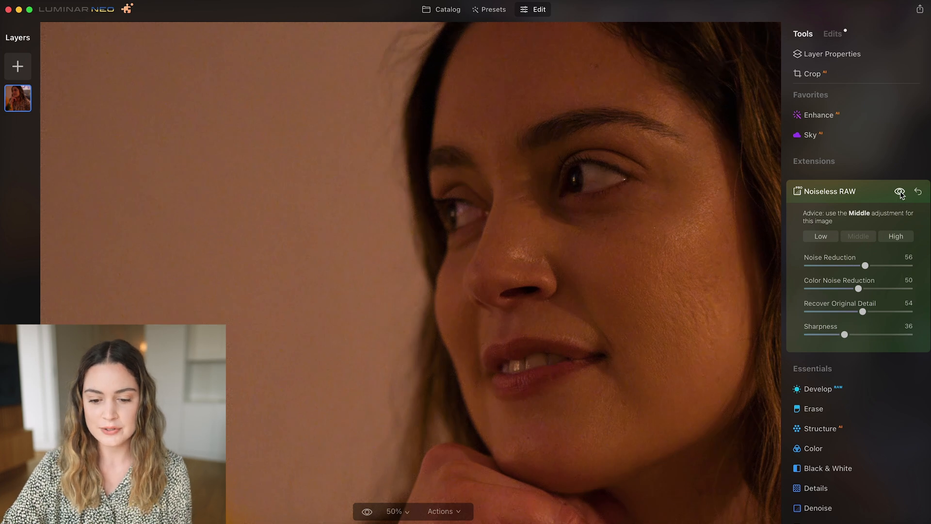
# - Compare the sunflower portrait's face with and without the Noiseless RAW effect
pyautogui.click(900, 192)
pyautogui.click(900, 191)
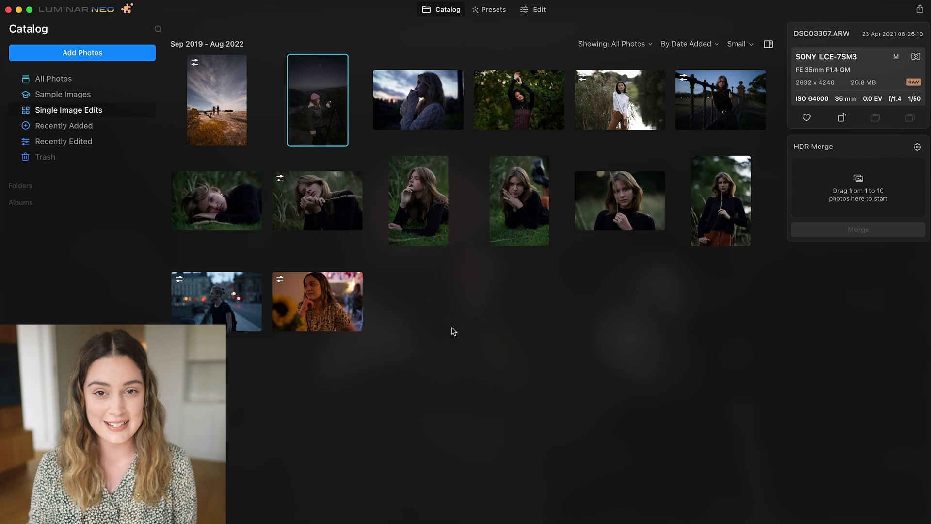
# - Open the night tripod photo DSC03367.ARW for editing and apply the High adjustment of Noiseless RAW, viewing the woman at 100% zoom
pyautogui.click(535, 10)
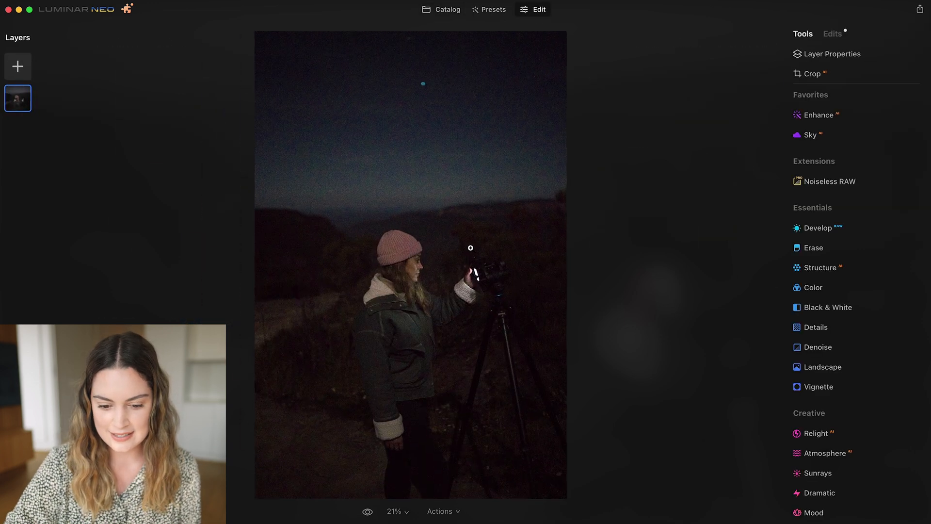
pyautogui.click(400, 259)
pyautogui.click(851, 183)
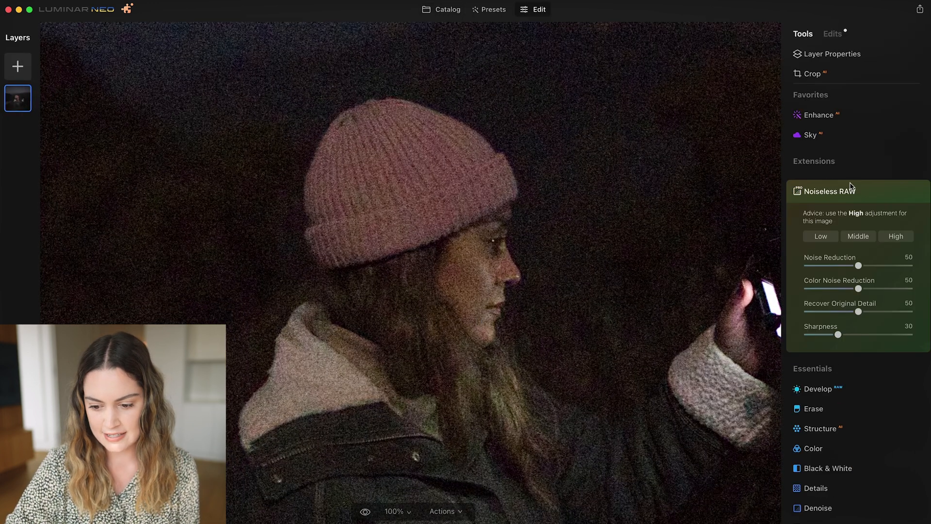
pyautogui.click(895, 236)
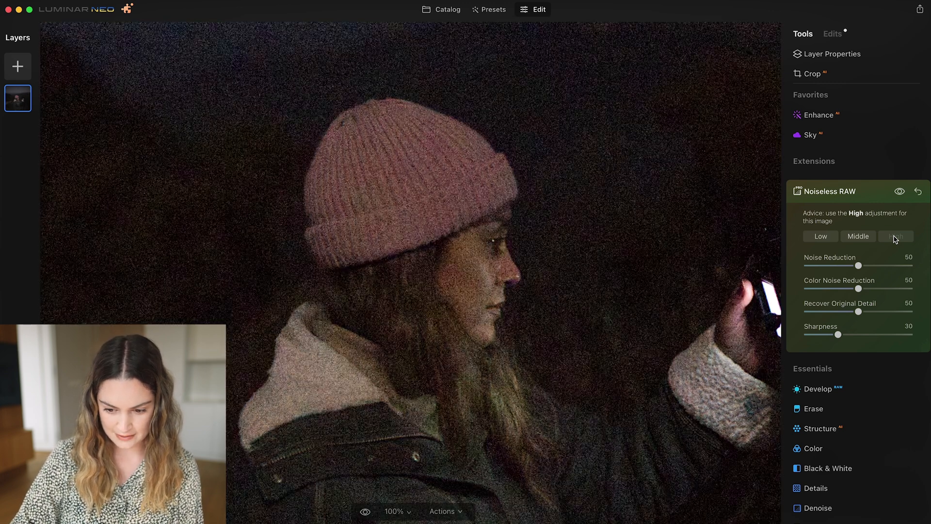
# - Set Noiseless RAW's recover original detail to 62, color noise reduction to 54 and sharpness to 42, and check the photo at 50% zoom
pyautogui.moveTo(858, 311); pyautogui.dragTo(865, 291)
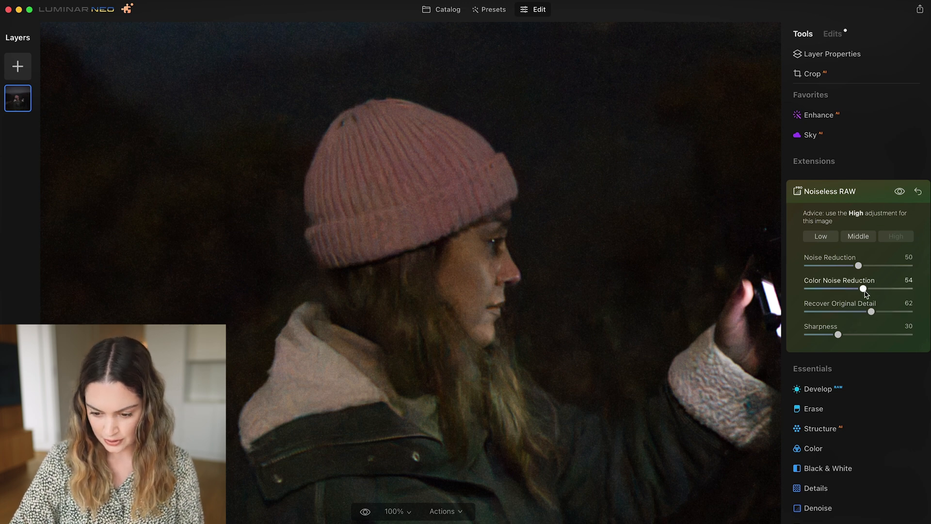
pyautogui.moveTo(838, 335); pyautogui.dragTo(852, 337)
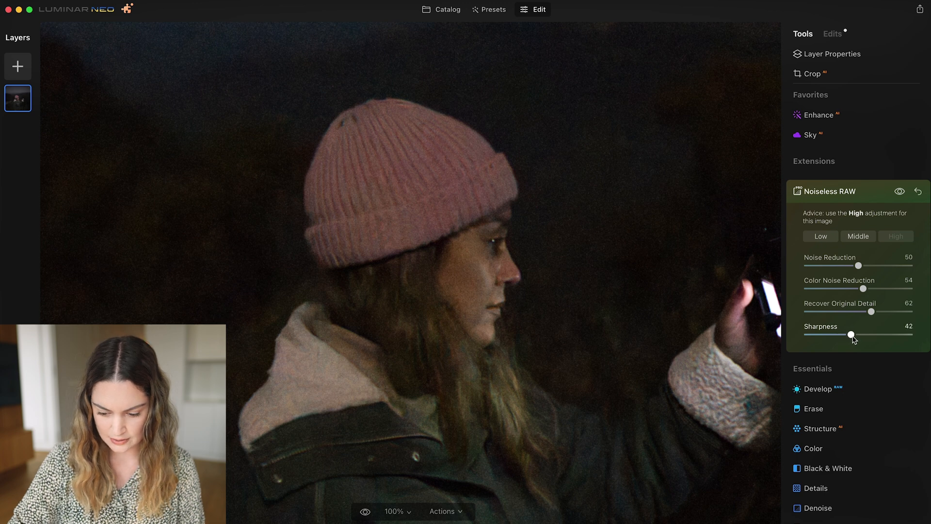
pyautogui.press('super+minus')
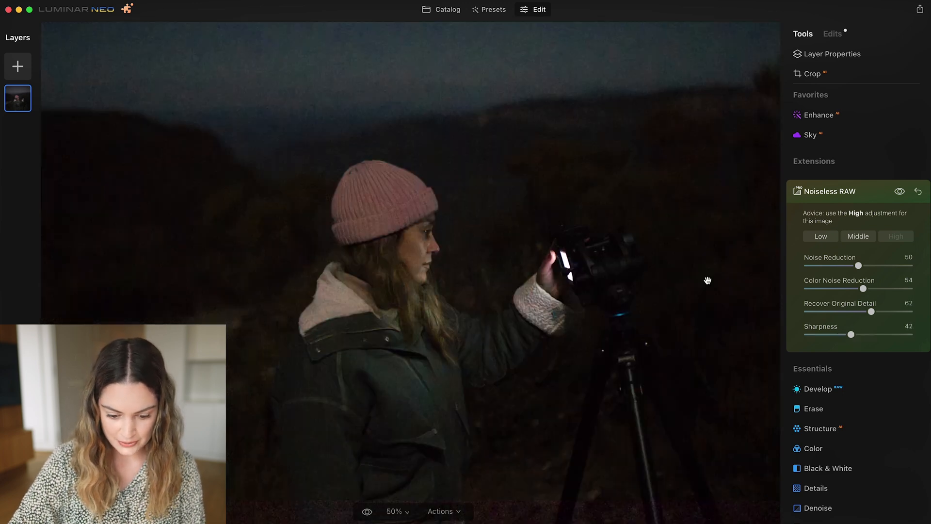